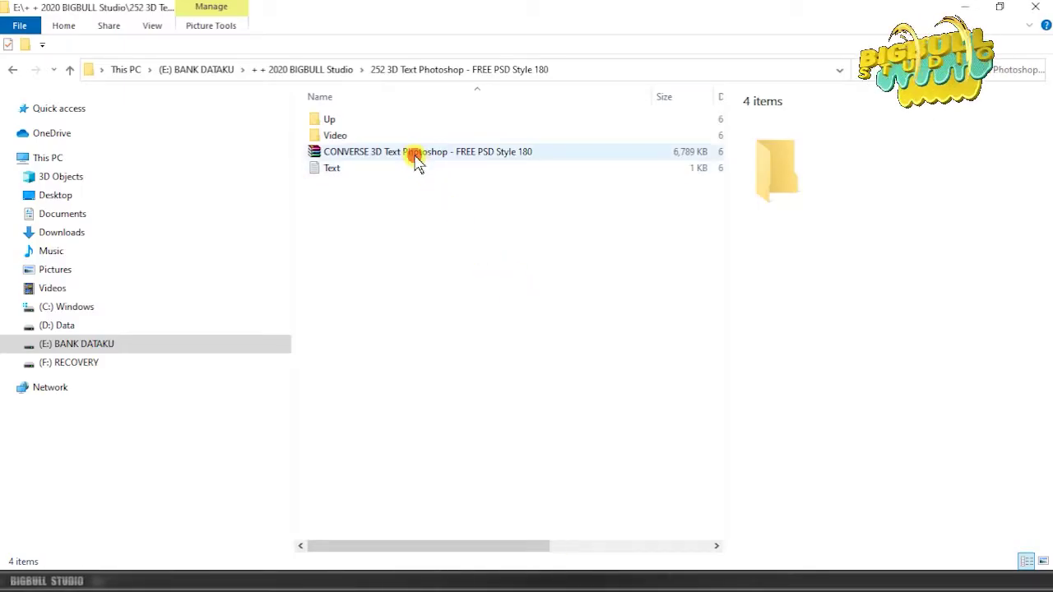
Extract the CONVERSE 3D Text FREE PSD Style 180 archive into its folder.
click(403, 153)
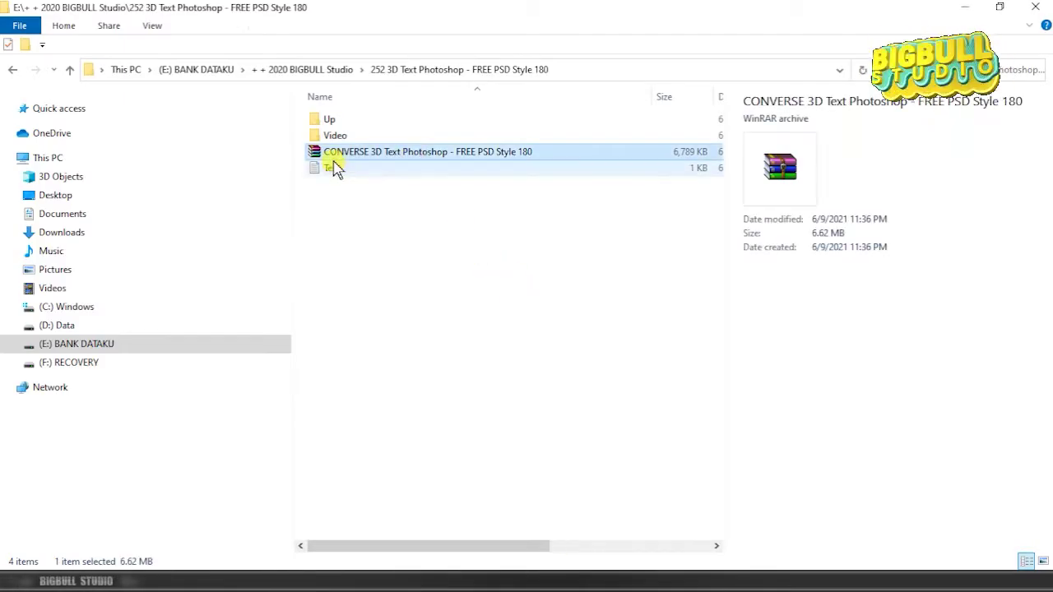
right_click(493, 153)
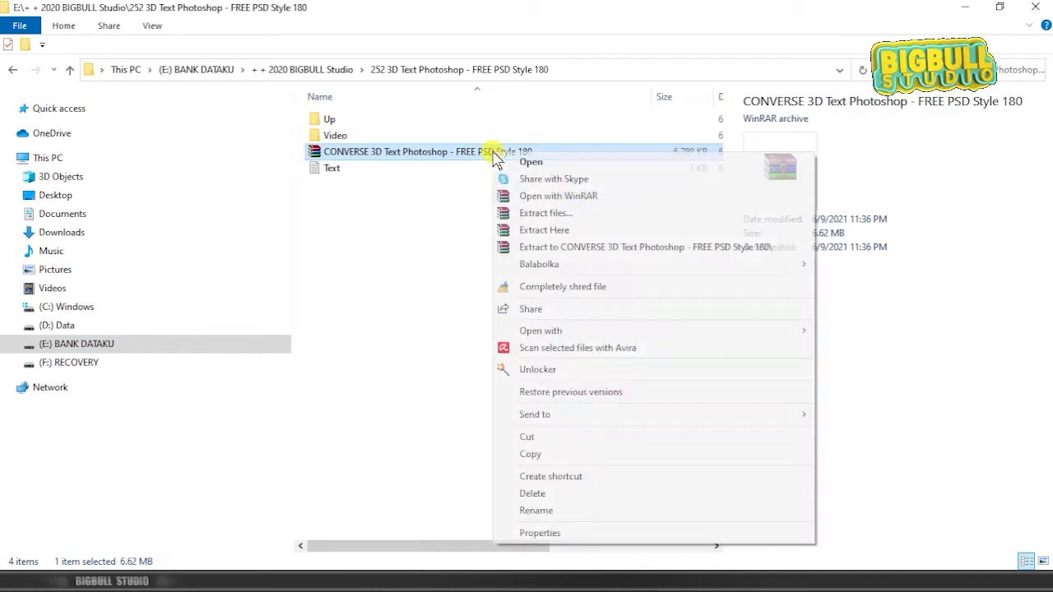
click(596, 234)
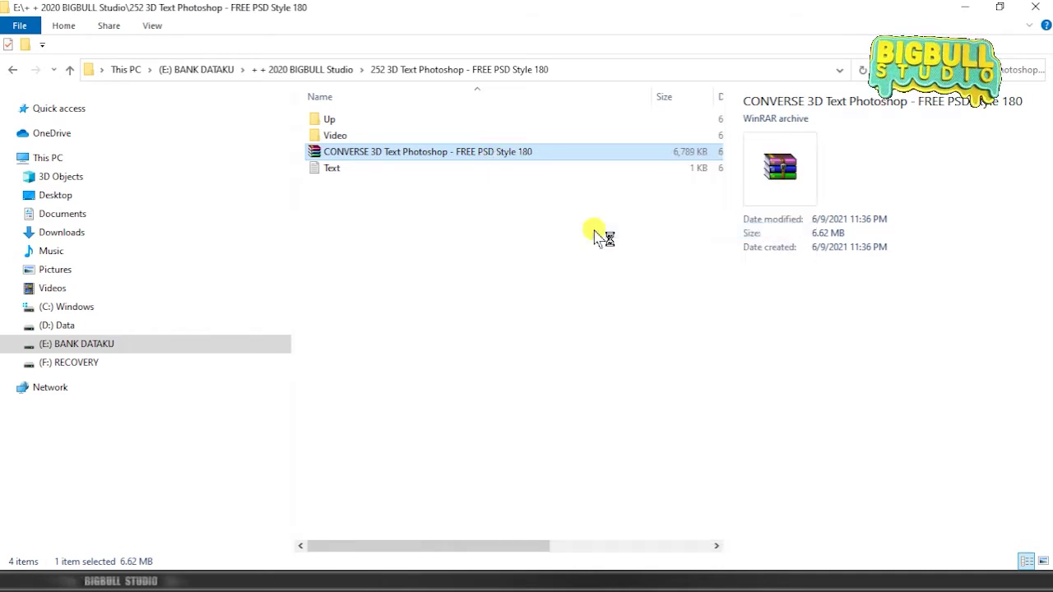
Open the extracted CONVERSE 3D Text PSD in Photoshop.
click(504, 156)
right_click(502, 153)
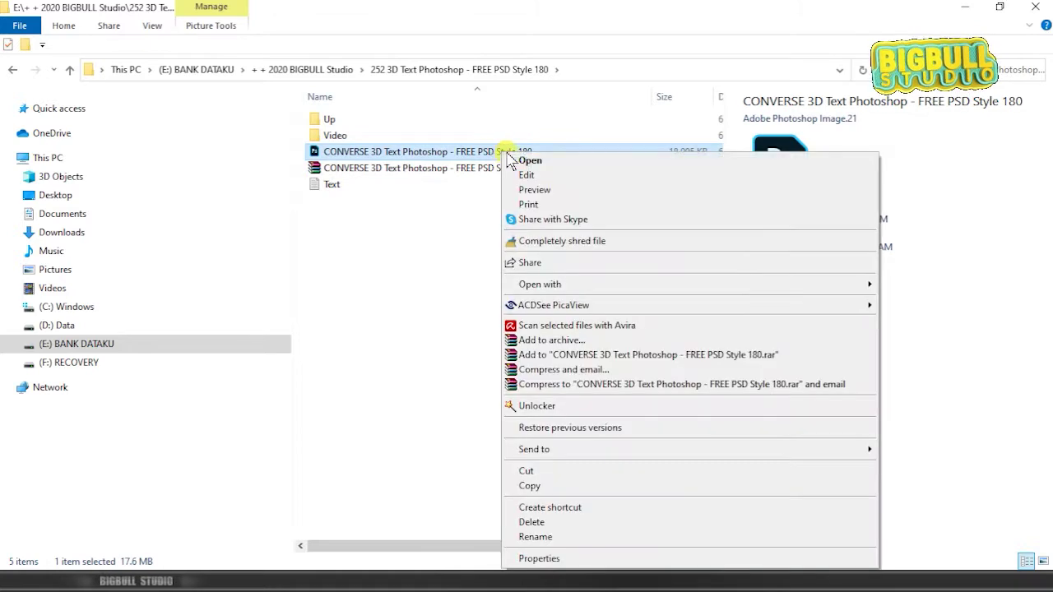
click(593, 162)
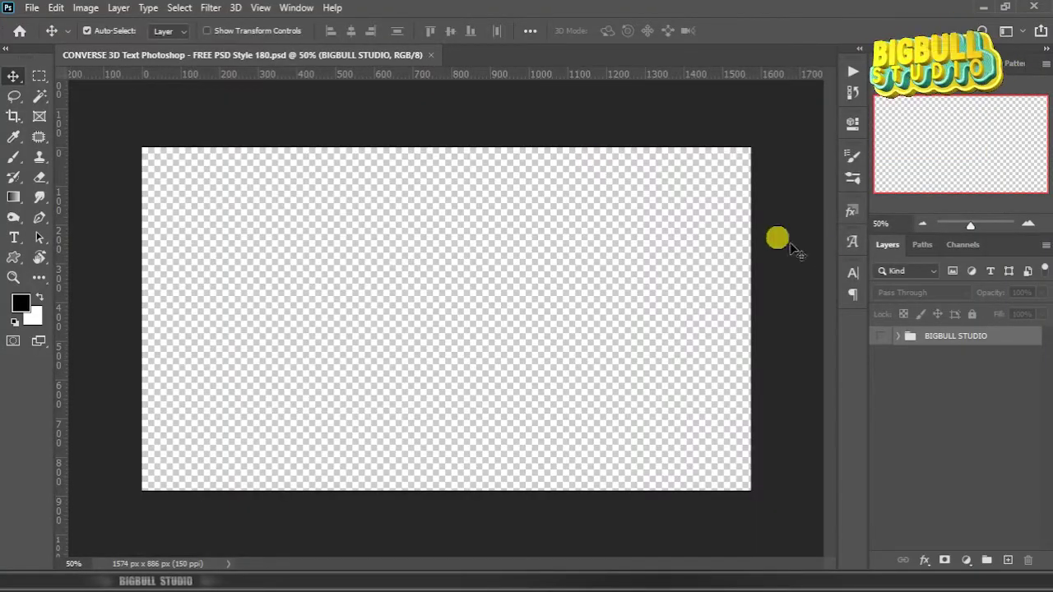
Make the BIGBULL STUDIO group visible and expand its layers.
click(880, 335)
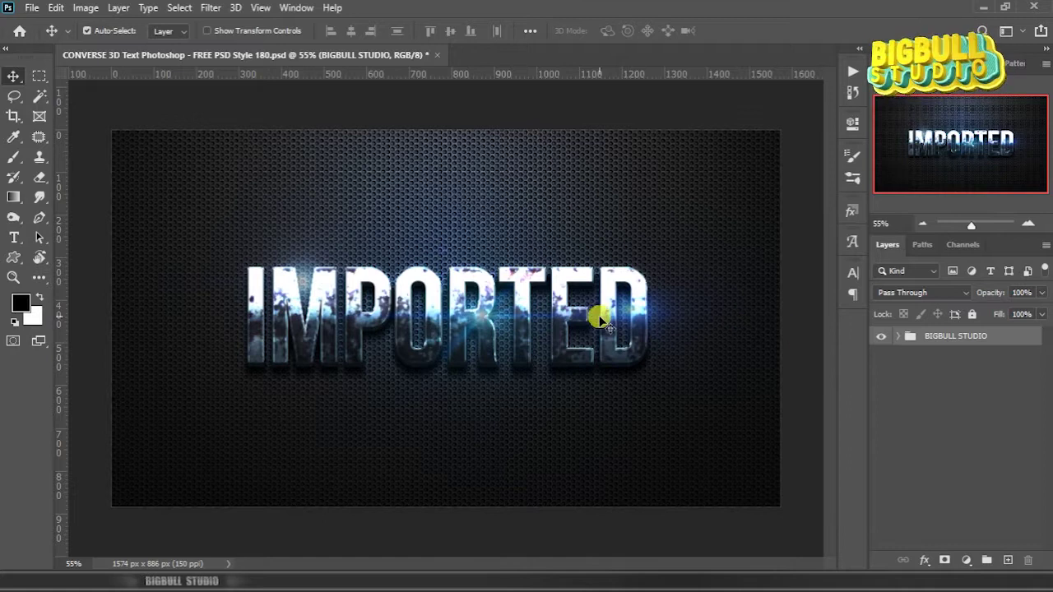
scroll(599, 319, up, 1)
scroll(575, 288, down, 1)
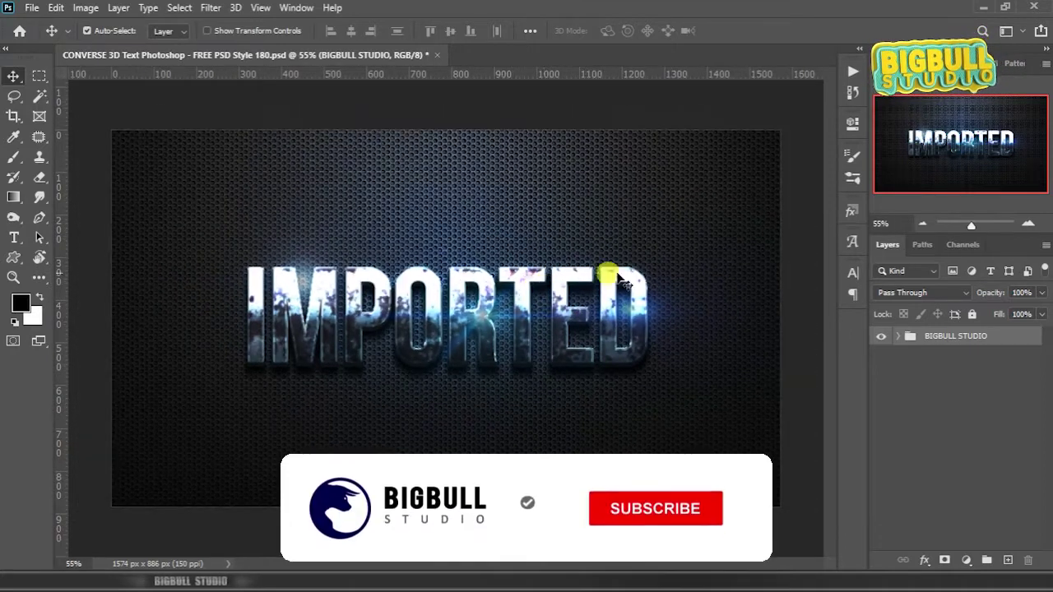
scroll(716, 344, up, 1)
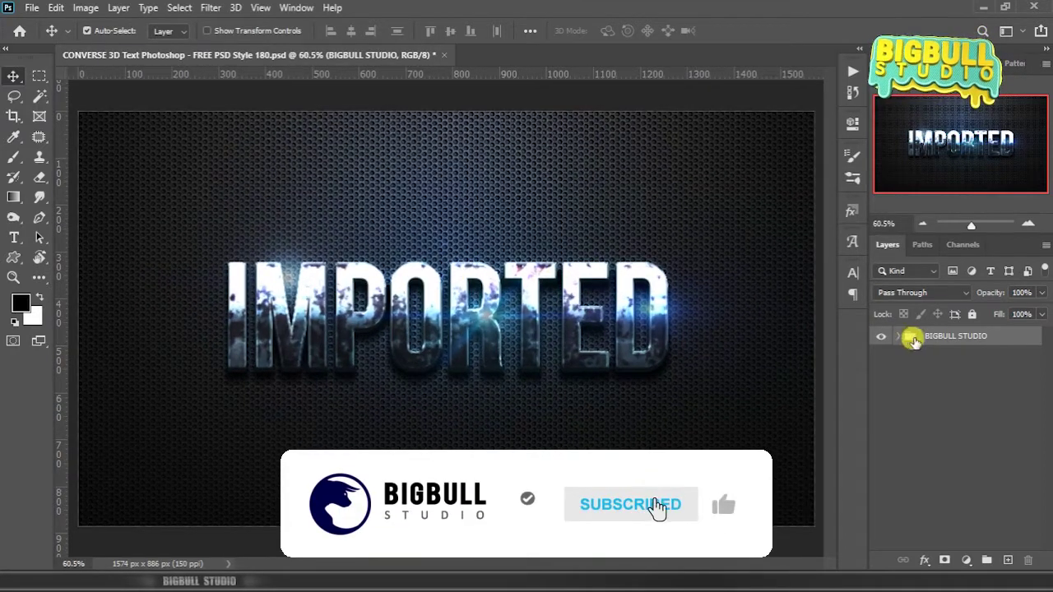
click(897, 336)
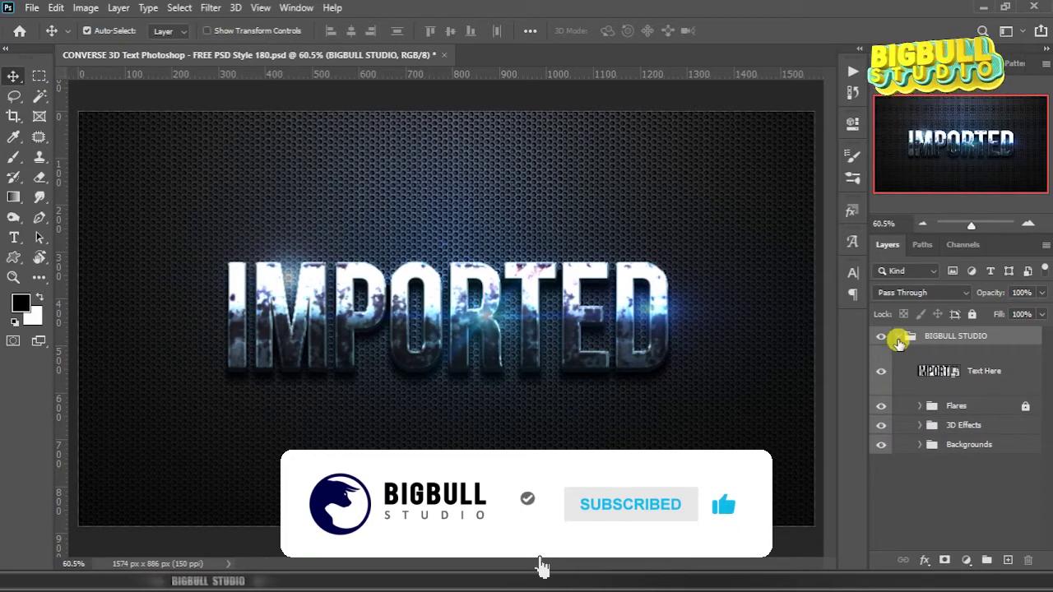
Toggle the Flares glow off and on twice, then select the Text Here layer.
click(953, 408)
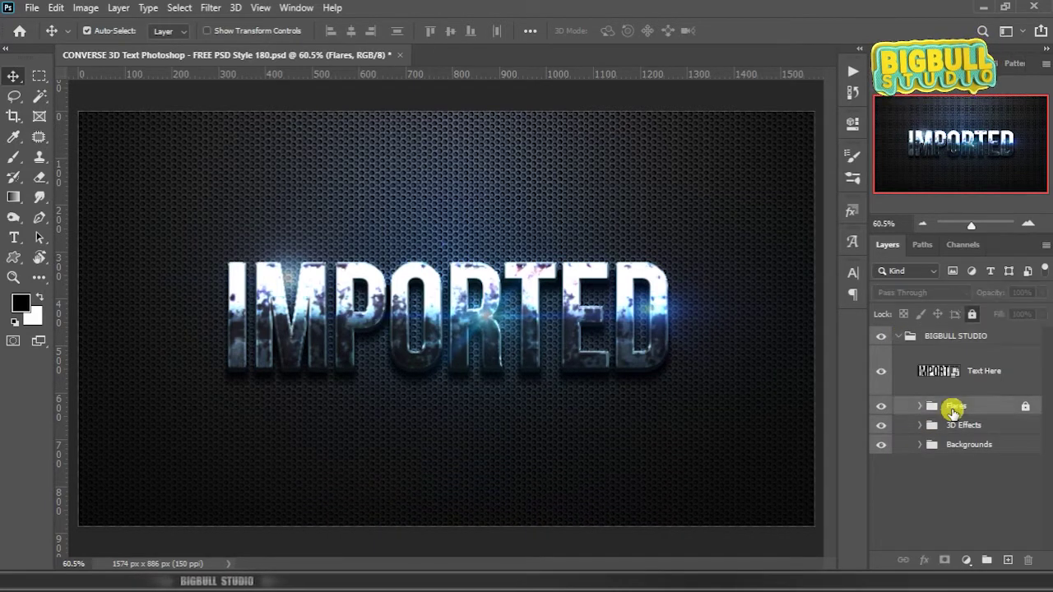
click(880, 406)
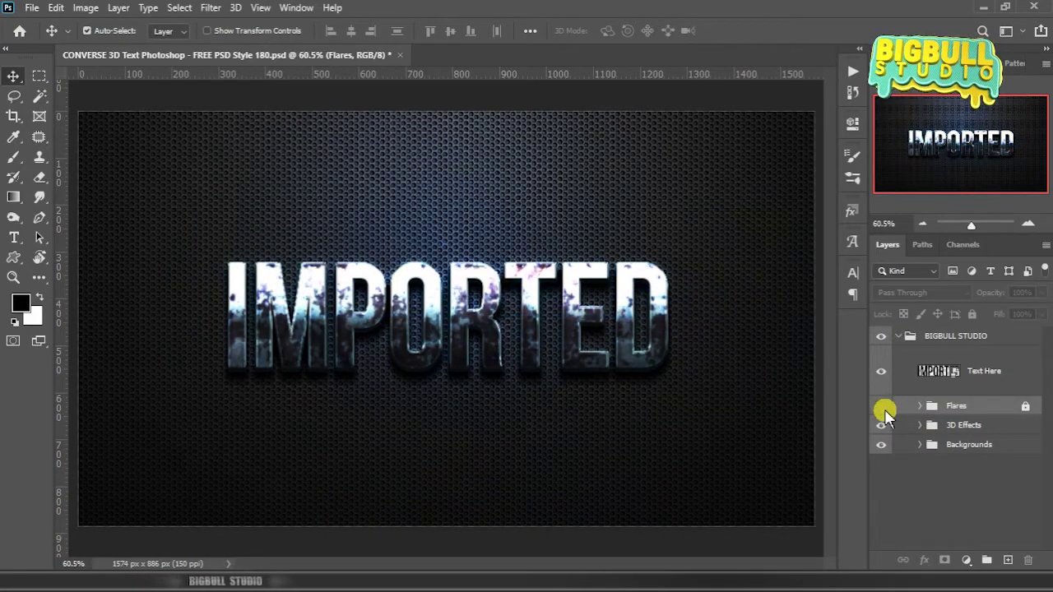
click(881, 407)
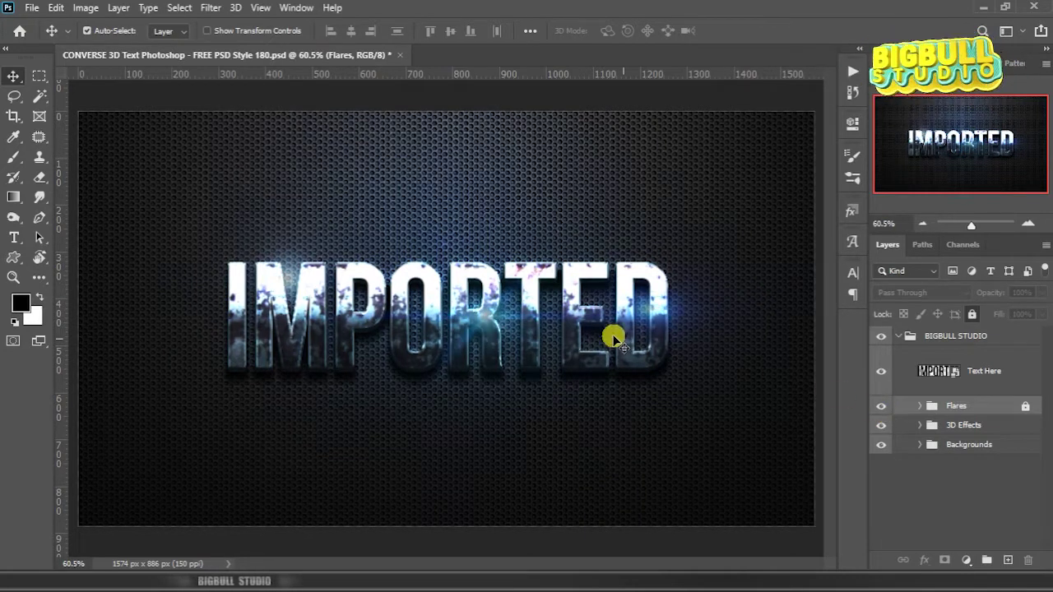
scroll(614, 337, down, 1)
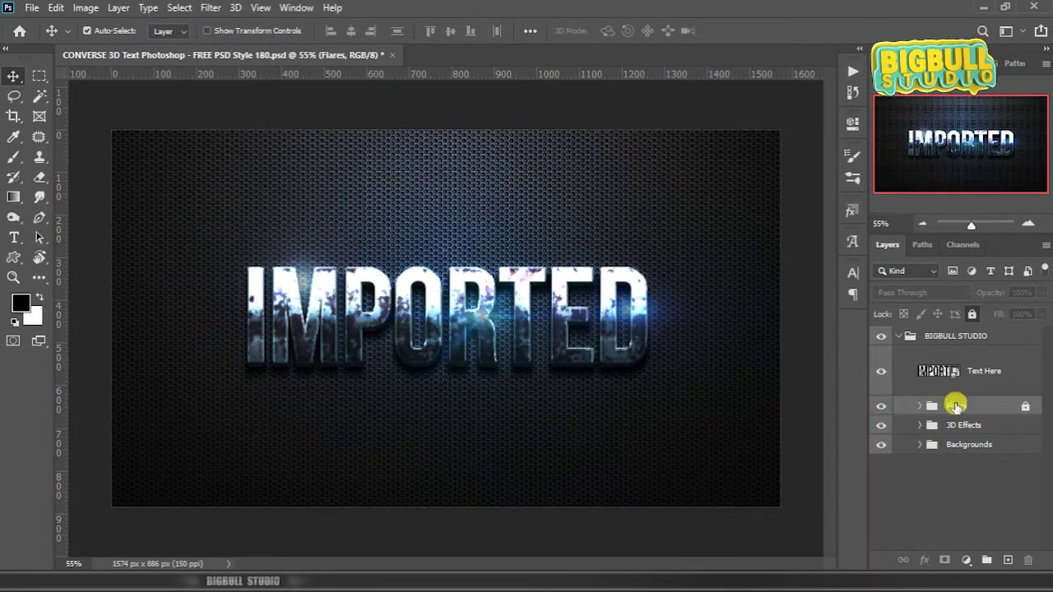
click(879, 407)
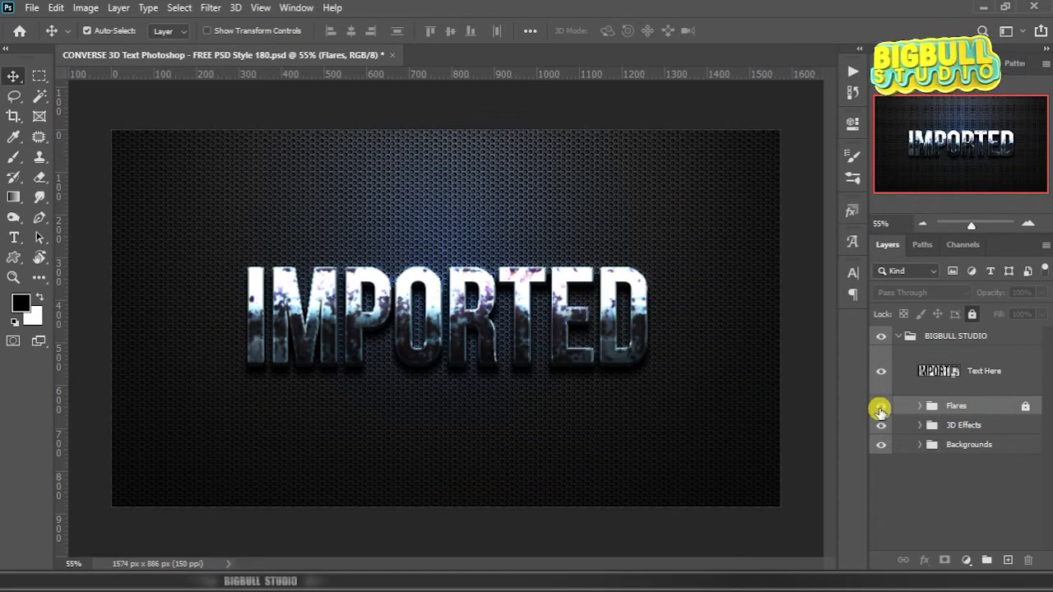
click(880, 407)
click(898, 370)
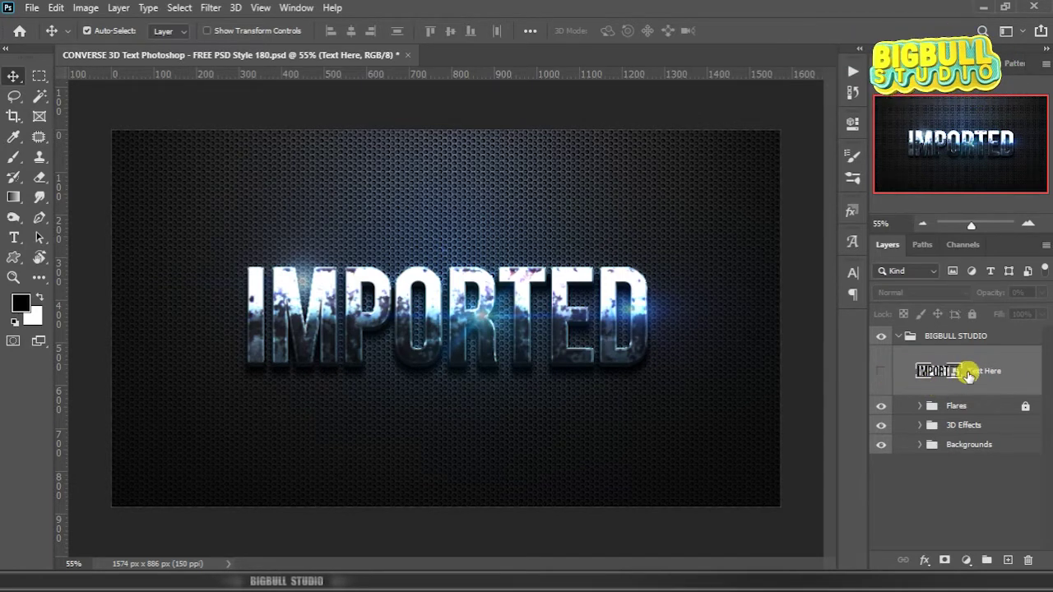
Open the Text Here smart object's contents and copy 'Detected' from Text.txt.
right_click(984, 371)
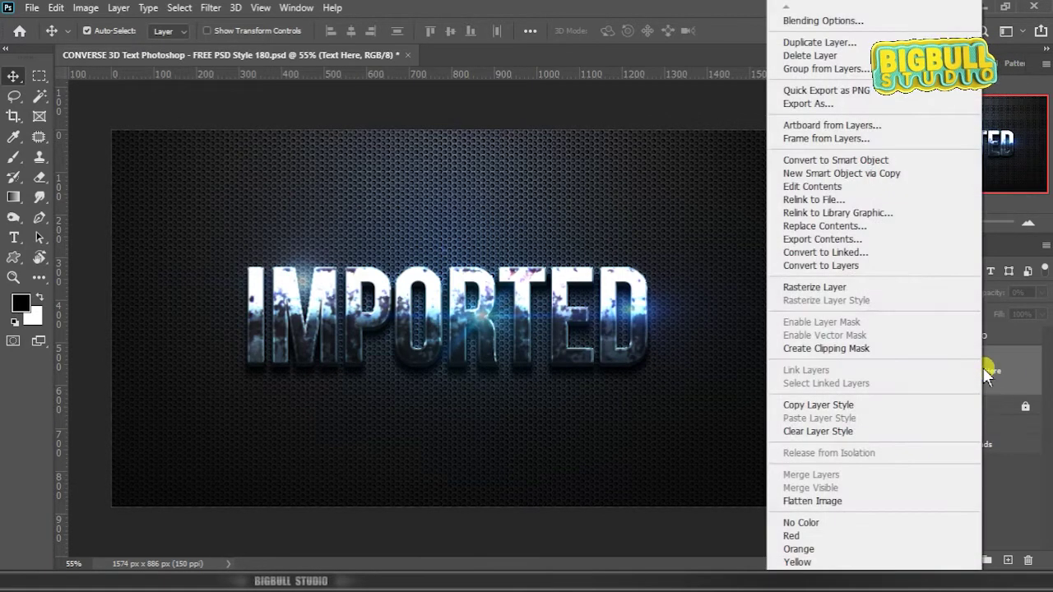
click(886, 191)
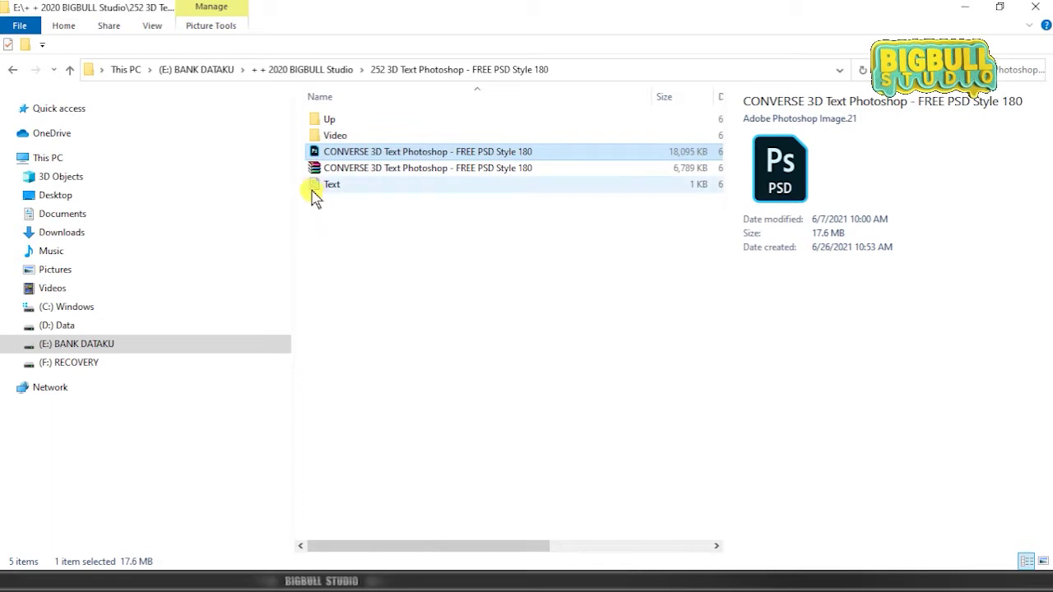
click(315, 186)
double_click(314, 187)
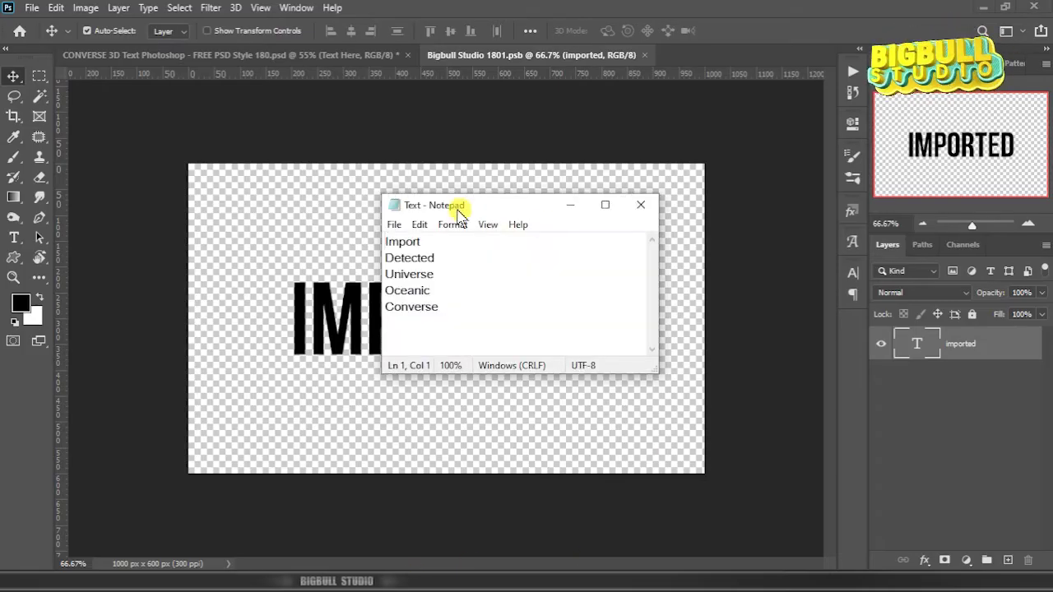
drag(444, 209, 786, 391)
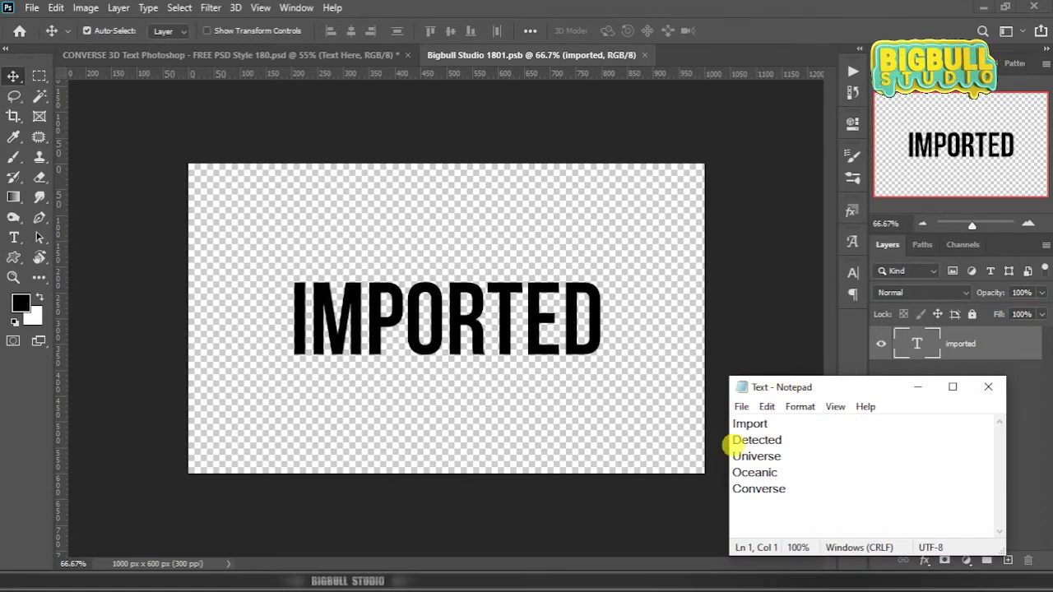
drag(734, 440, 781, 442)
right_click(766, 441)
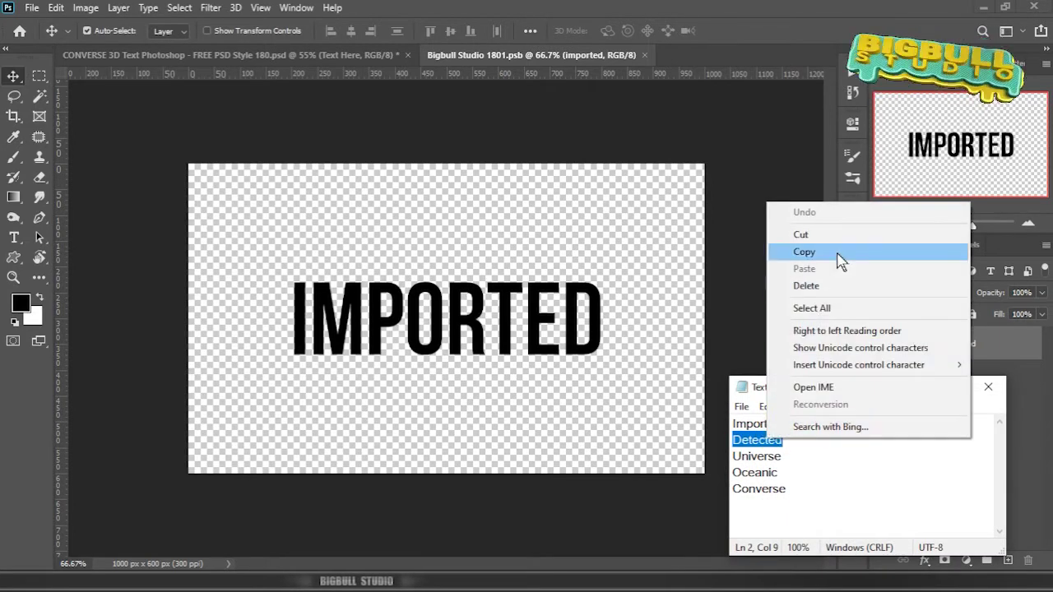
click(840, 260)
Replace the IMPORTED text with 'Detected' and close the .psb document.
click(915, 345)
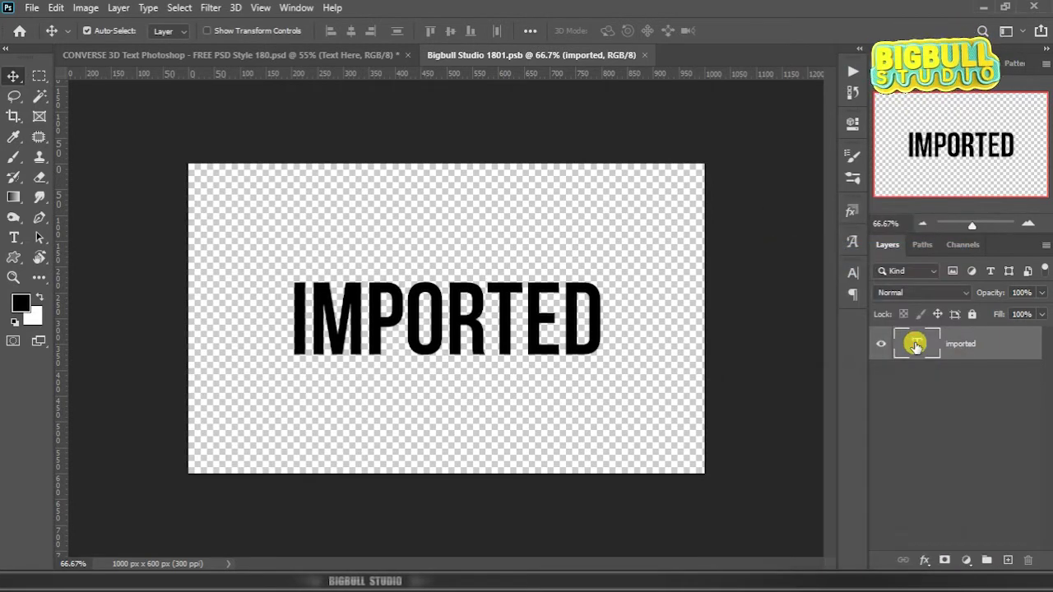
double_click(915, 346)
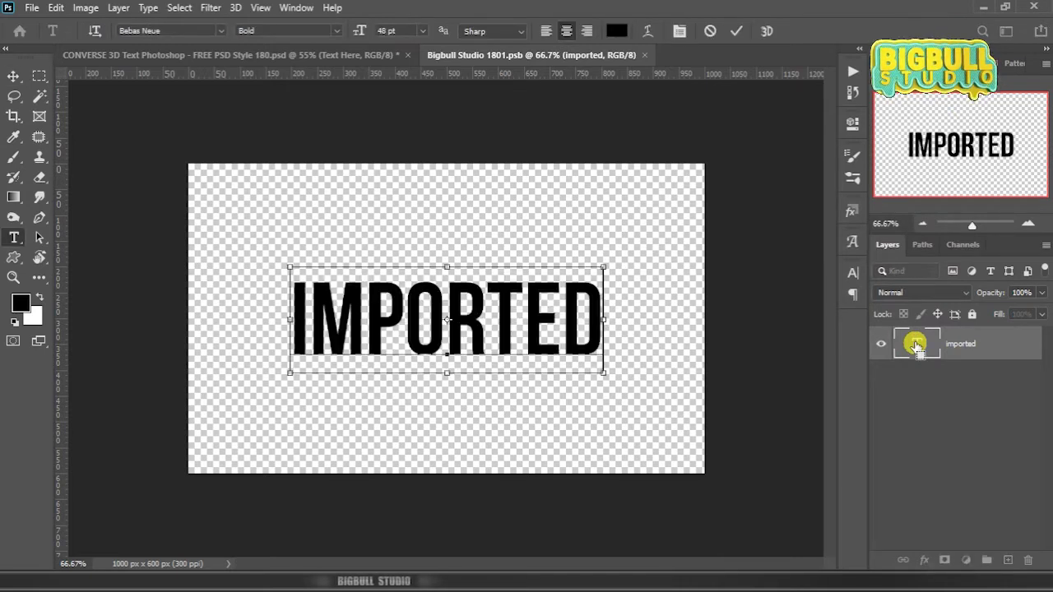
key(ctrl+v)
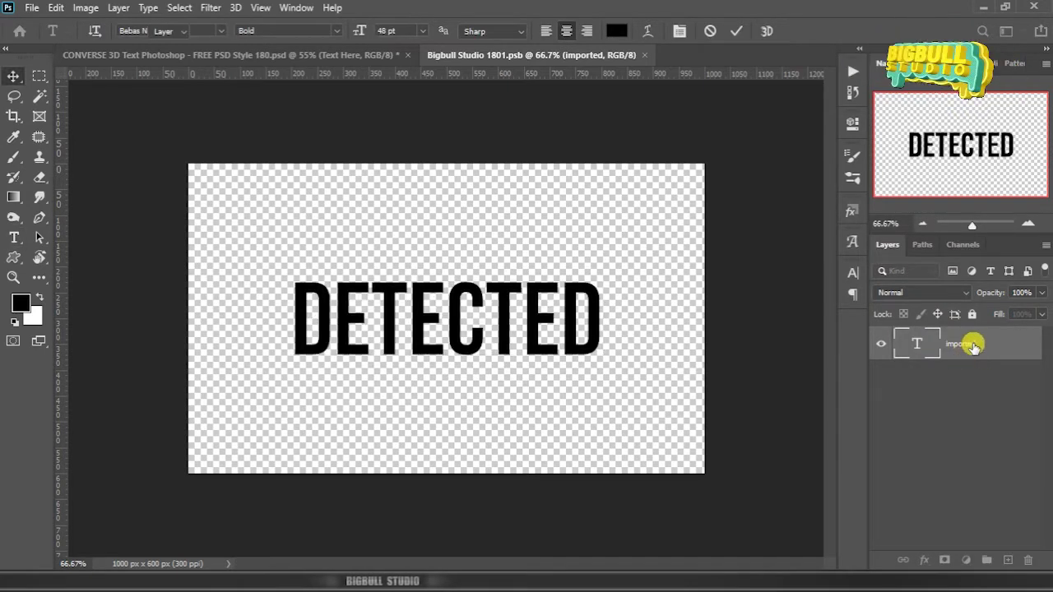
key(ctrl+Return)
key(v)
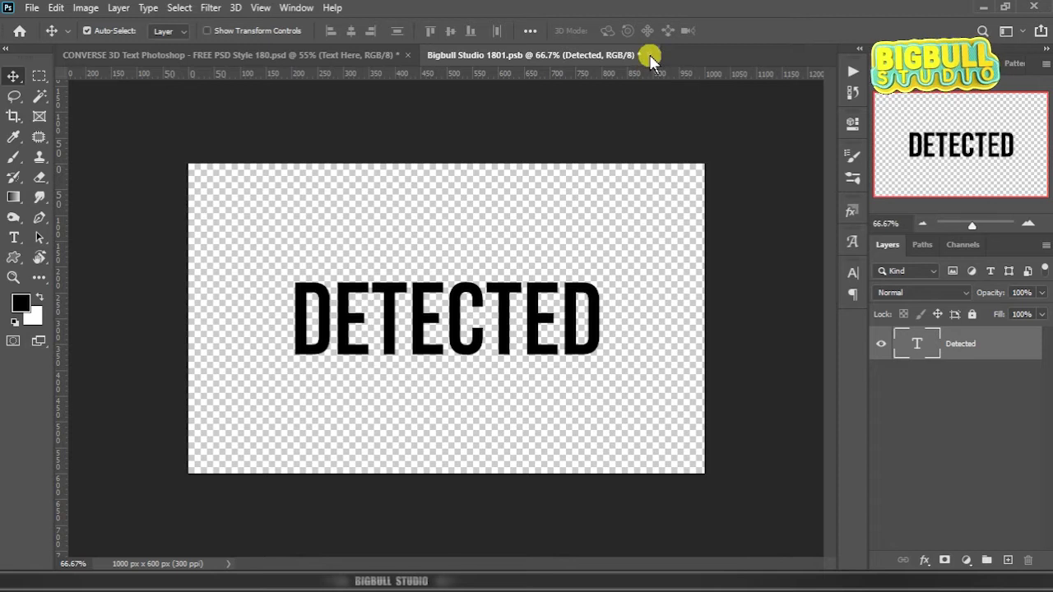
click(648, 56)
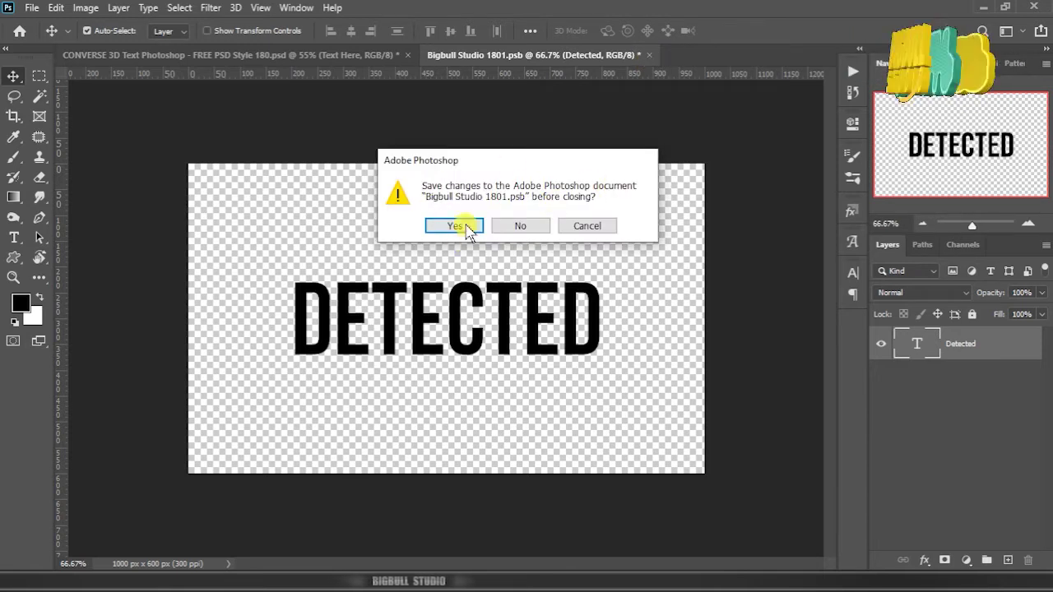
Save the smart object so the text reads DETECTED, then check the Flares glow.
click(456, 226)
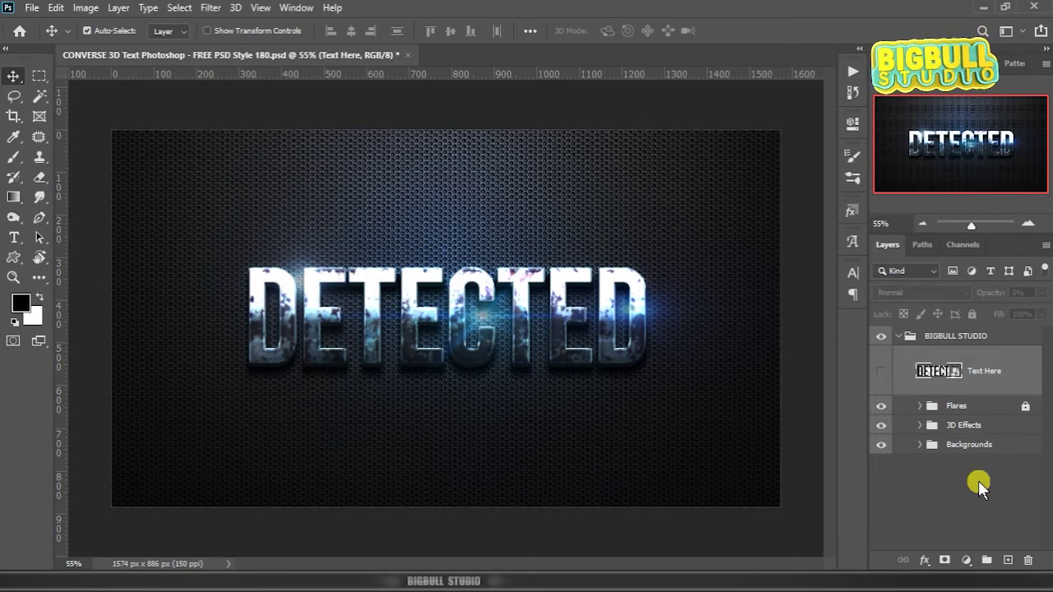
click(878, 407)
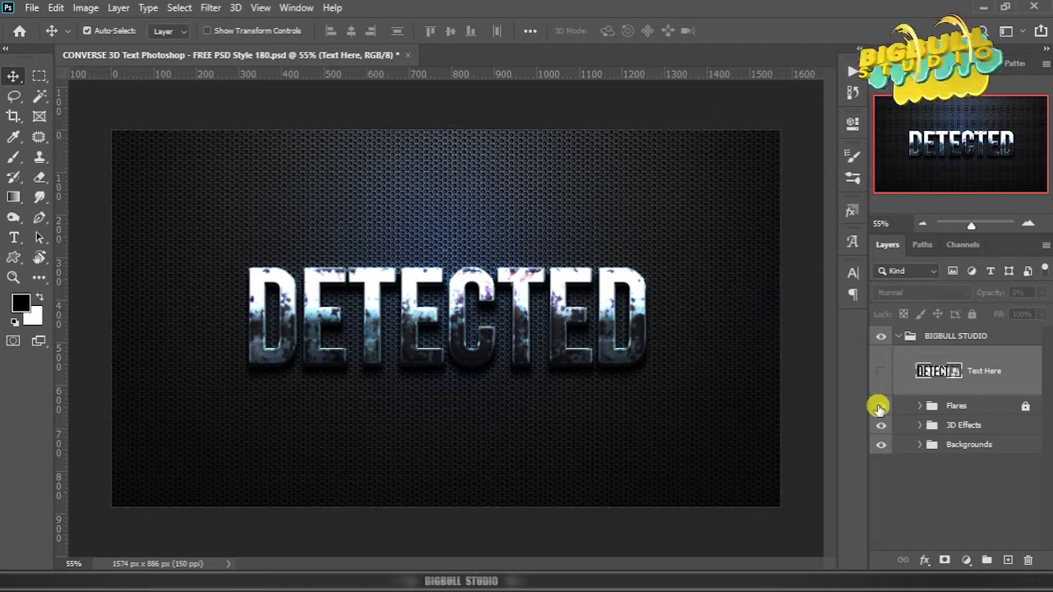
click(879, 408)
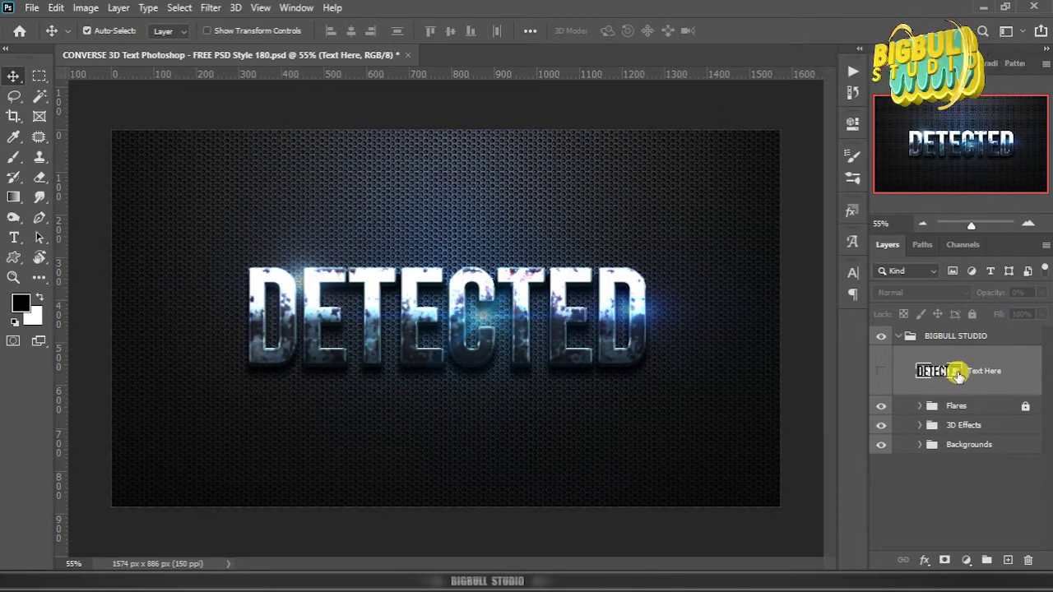
Replace the smart object's DETECTED text with 'Universe' from the word list and save.
double_click(954, 372)
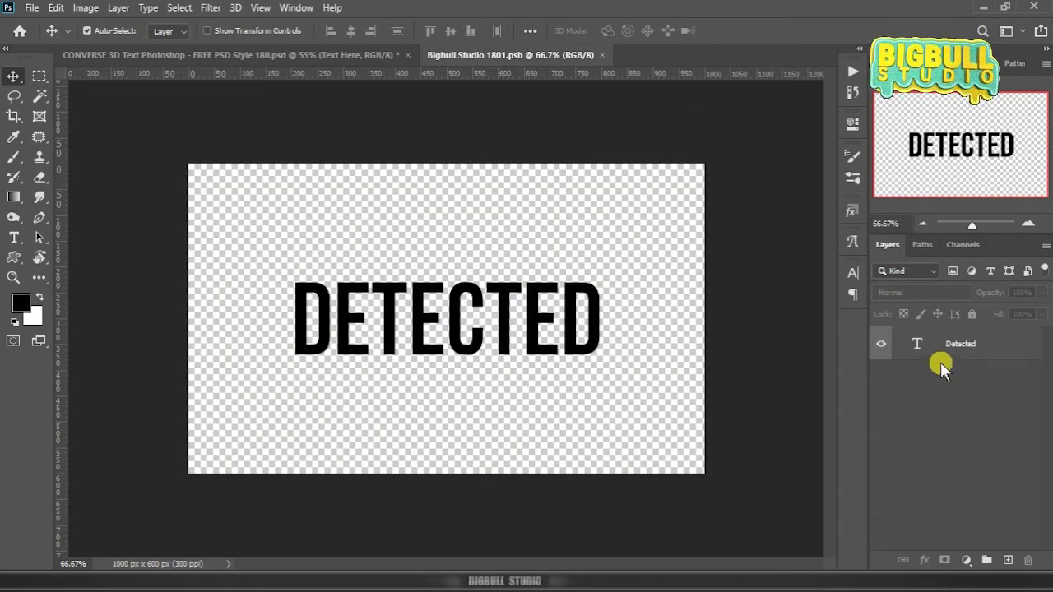
click(753, 569)
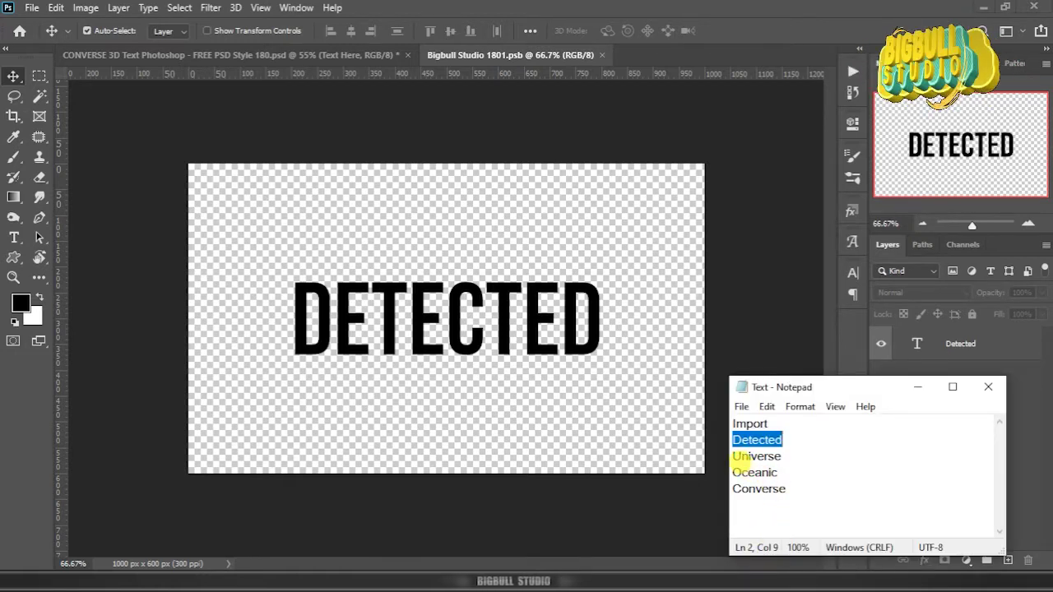
drag(734, 456, 764, 455)
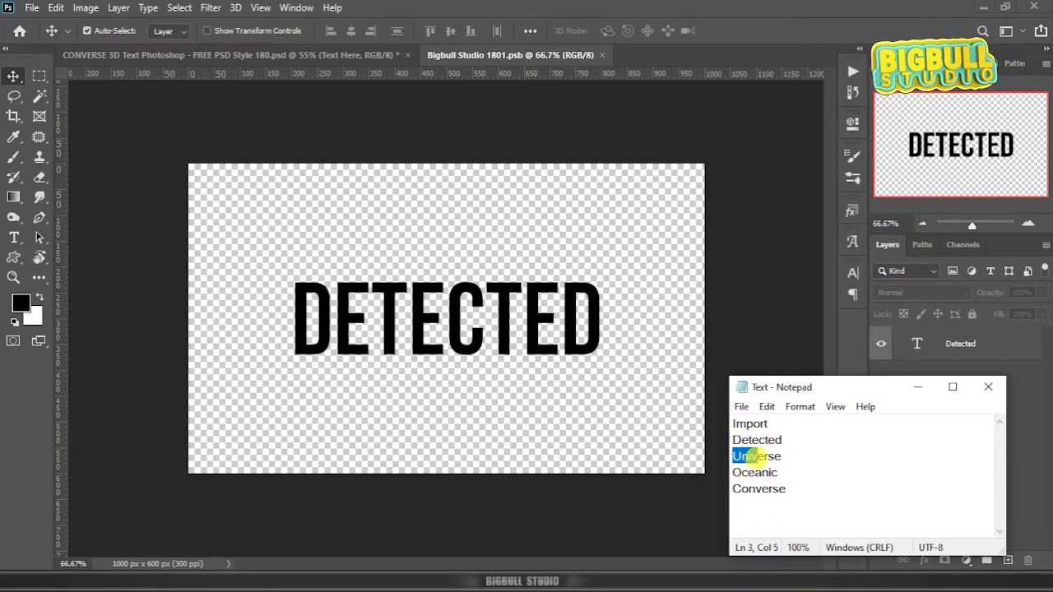
right_click(777, 456)
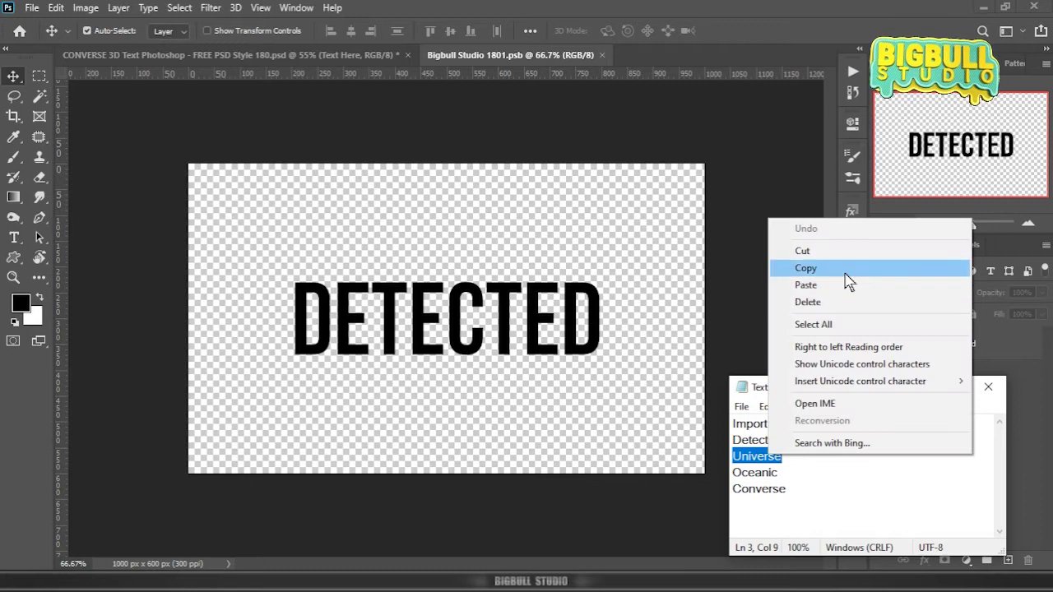
click(781, 271)
click(911, 344)
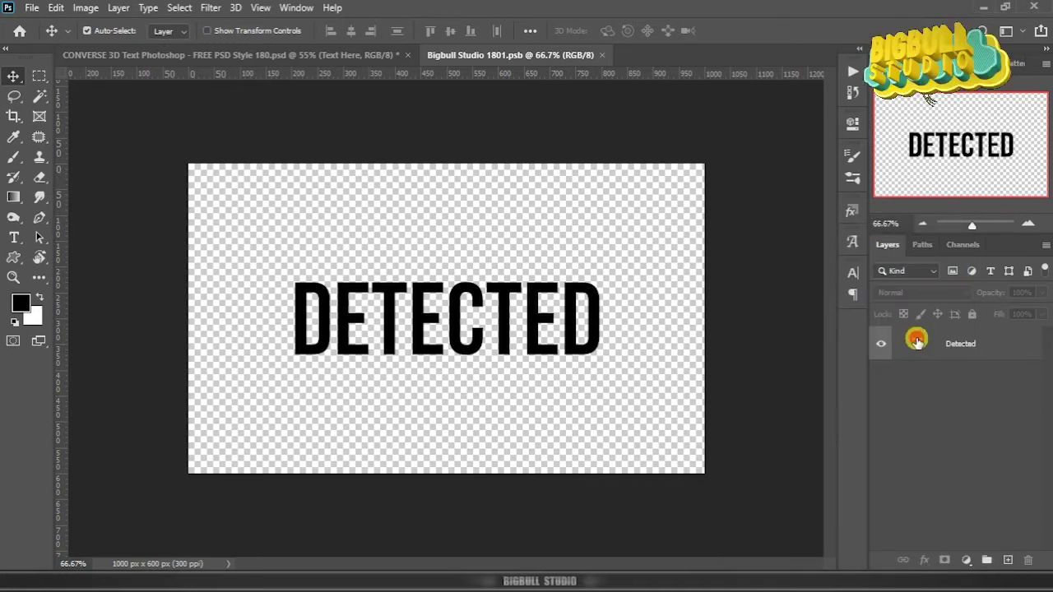
double_click(915, 343)
key(ctrl+v)
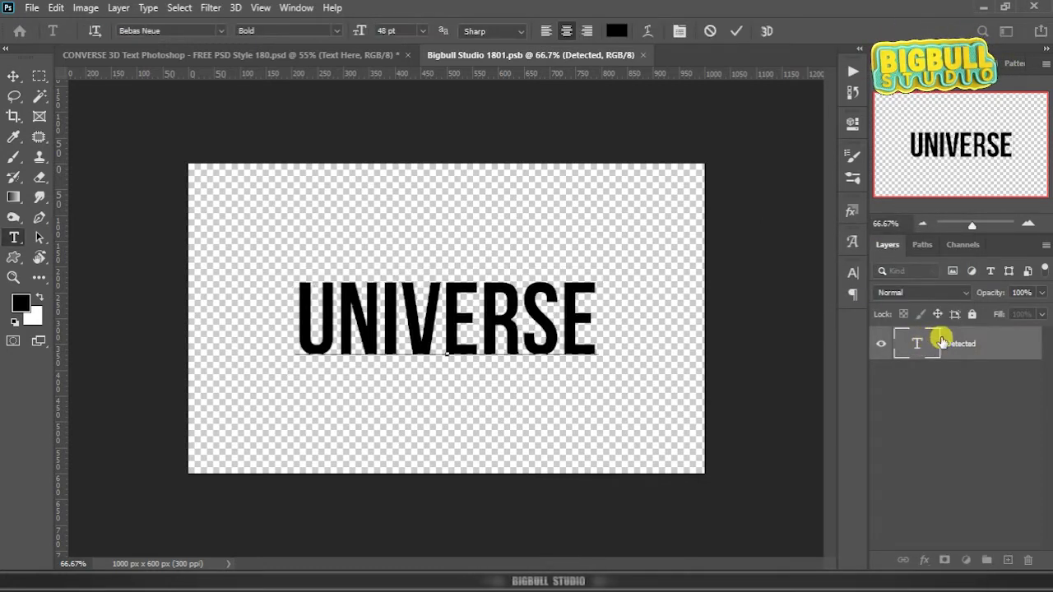
click(938, 347)
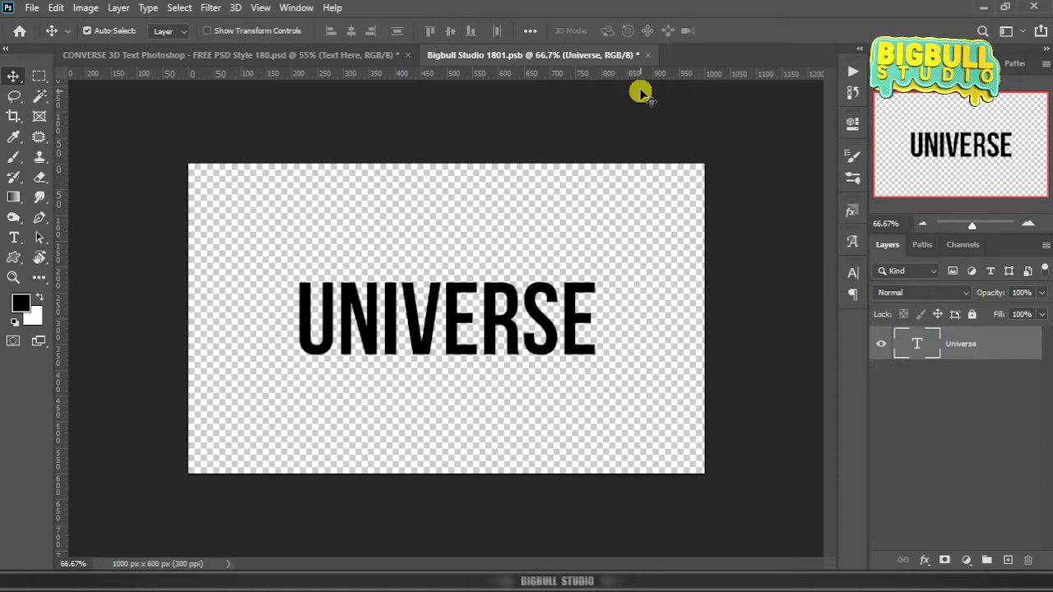
click(647, 55)
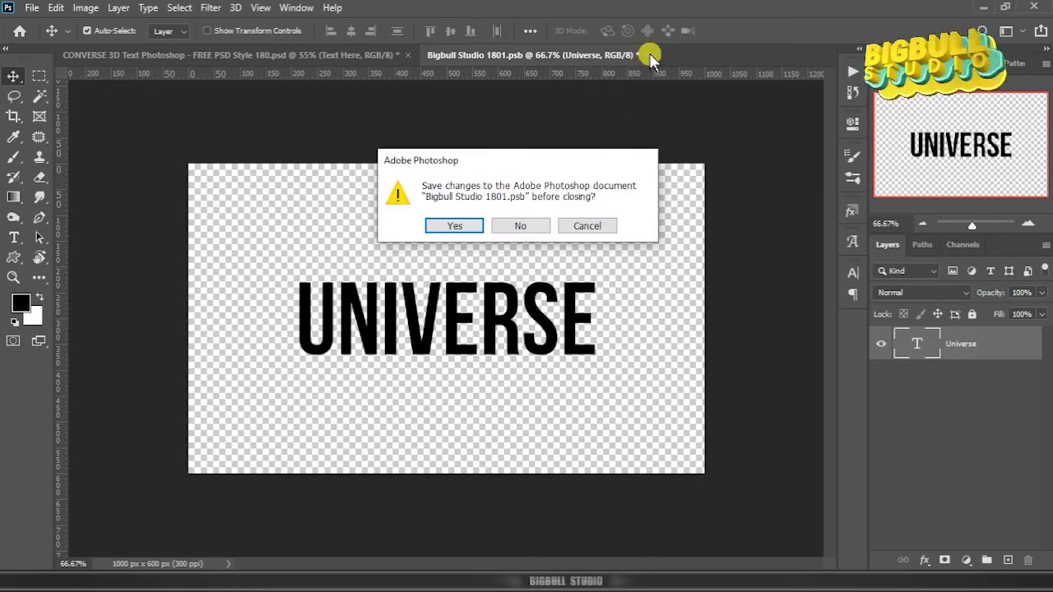
click(457, 226)
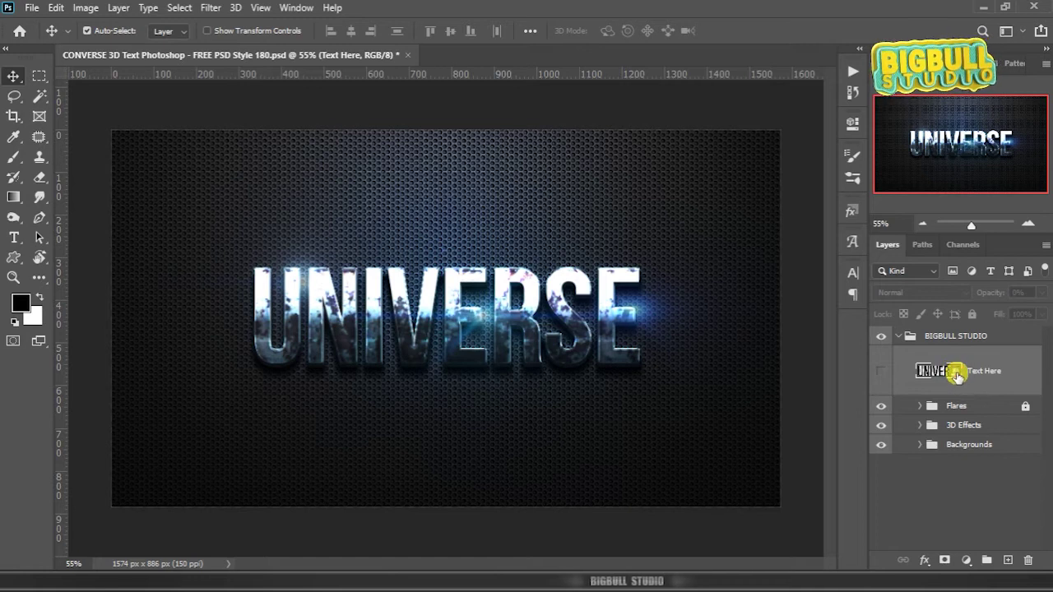
Replace the smart object's UNIVERSE text with 'Oceanic' from the word list and save.
double_click(956, 375)
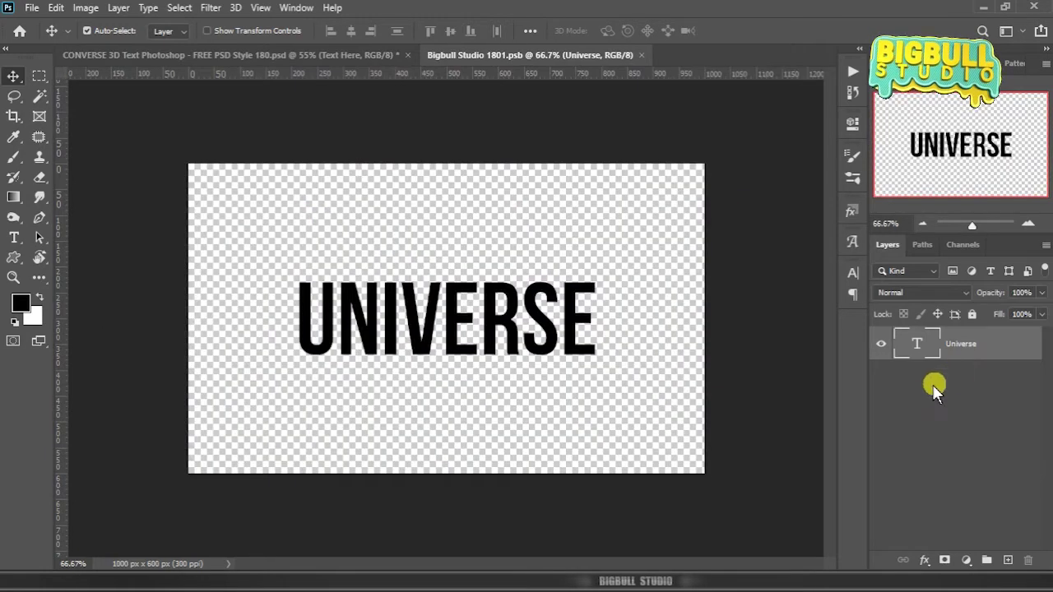
click(747, 569)
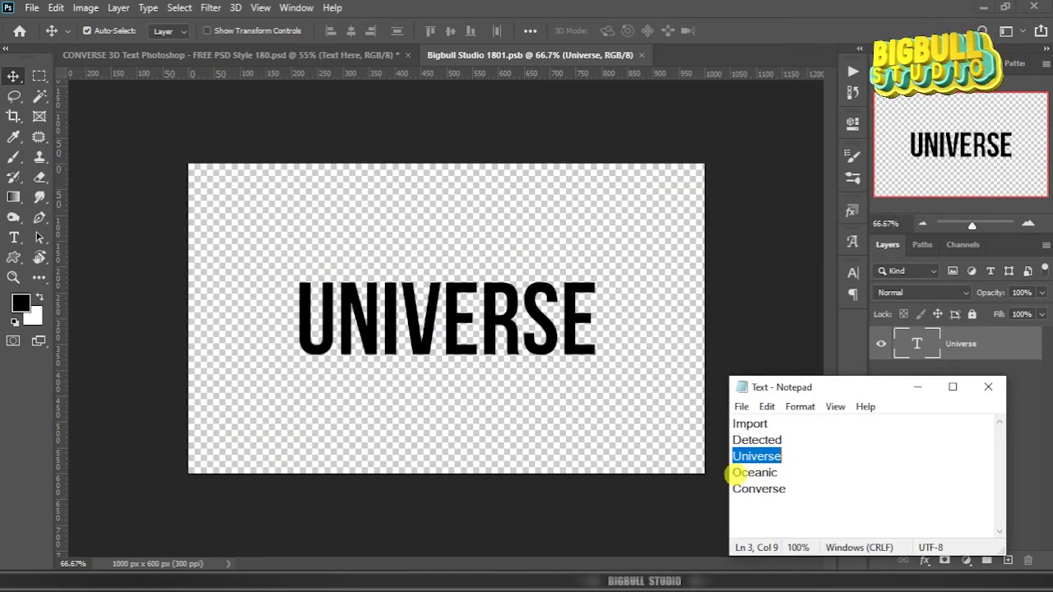
drag(731, 472, 776, 472)
right_click(754, 472)
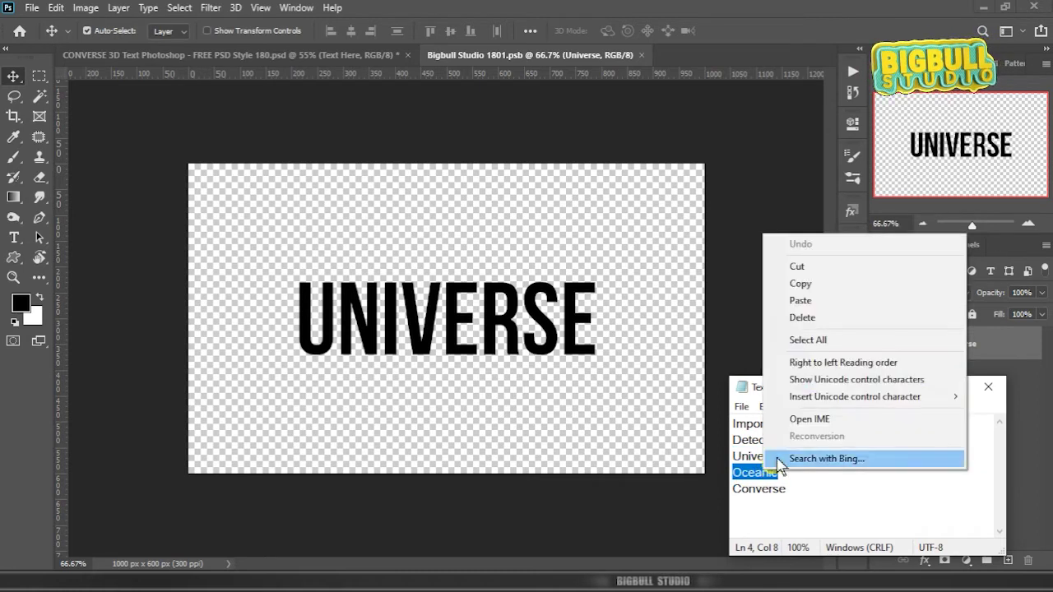
click(836, 284)
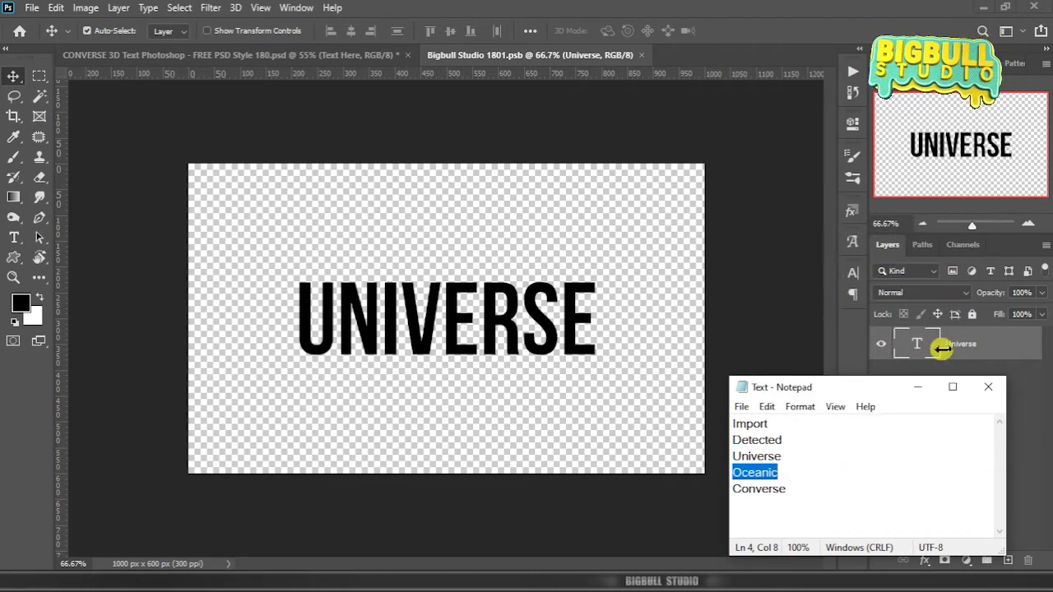
click(925, 347)
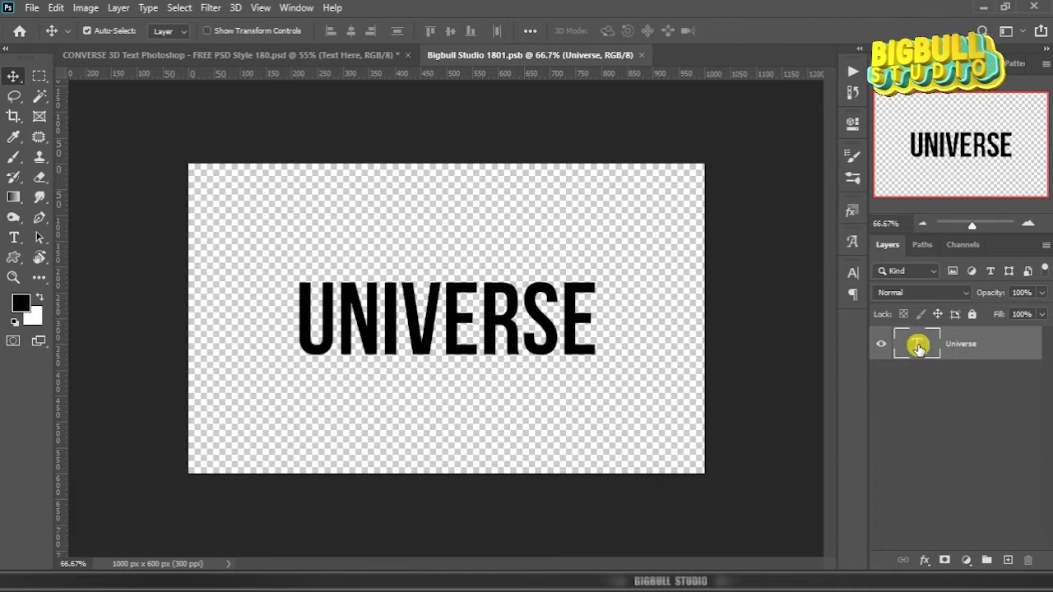
double_click(917, 347)
key(ctrl+v)
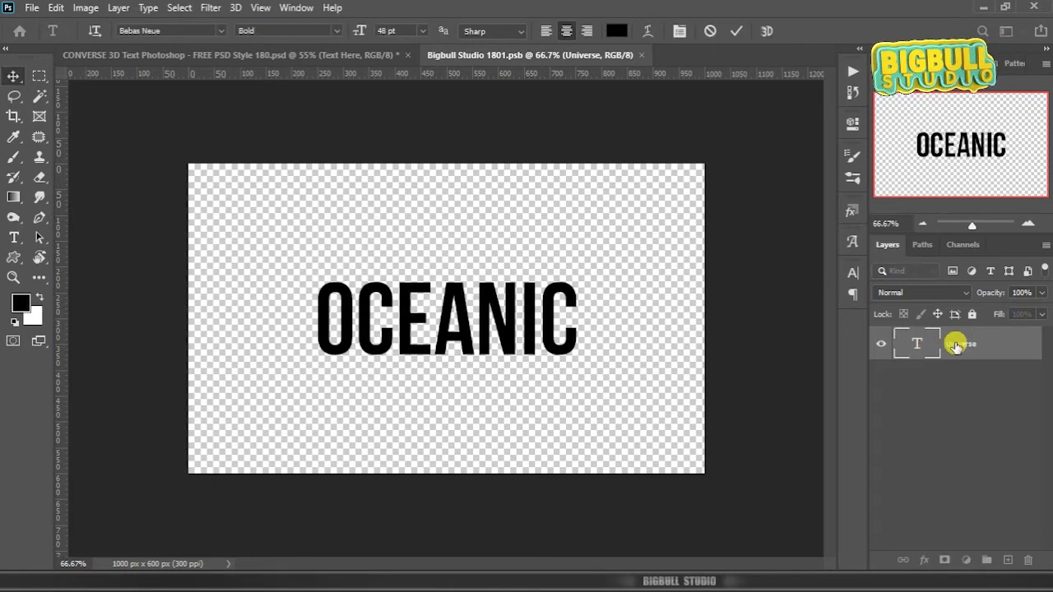
key(ctrl+Return)
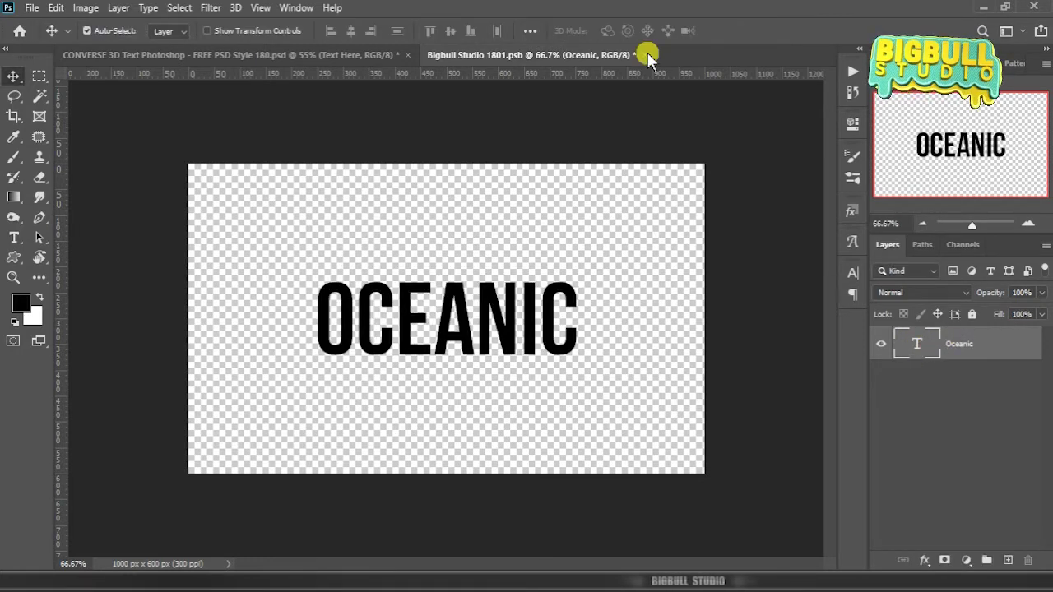
click(645, 55)
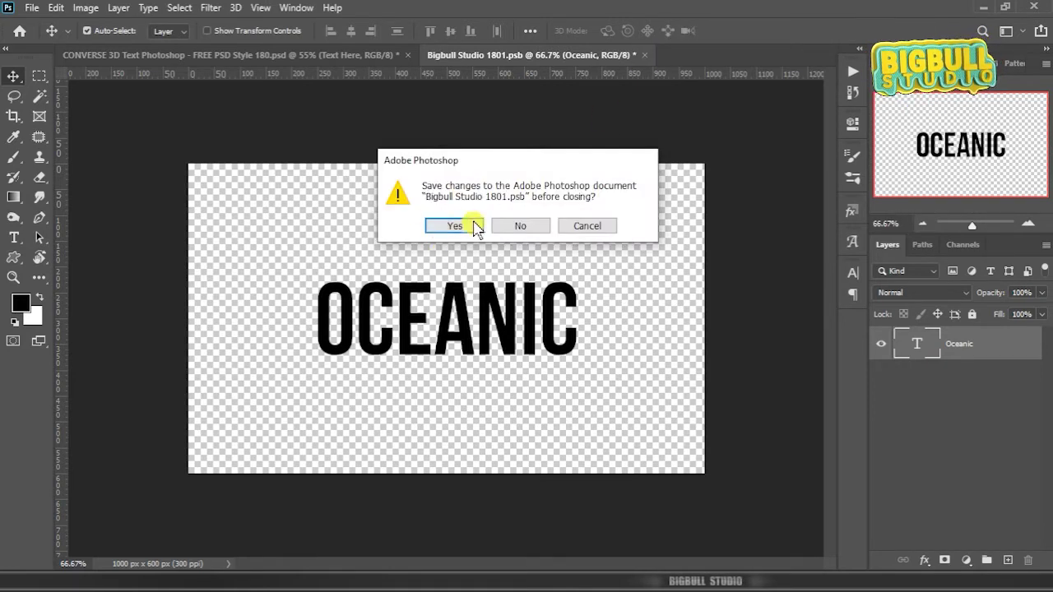
click(455, 230)
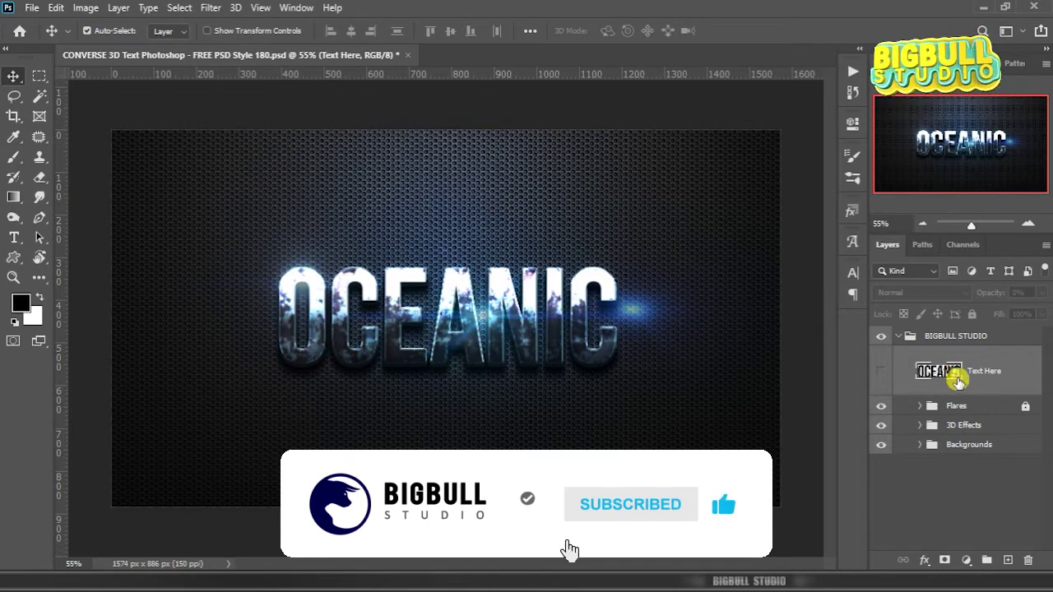
Replace the smart object's OCEANIC text with 'Converse' from the word list and save.
double_click(956, 378)
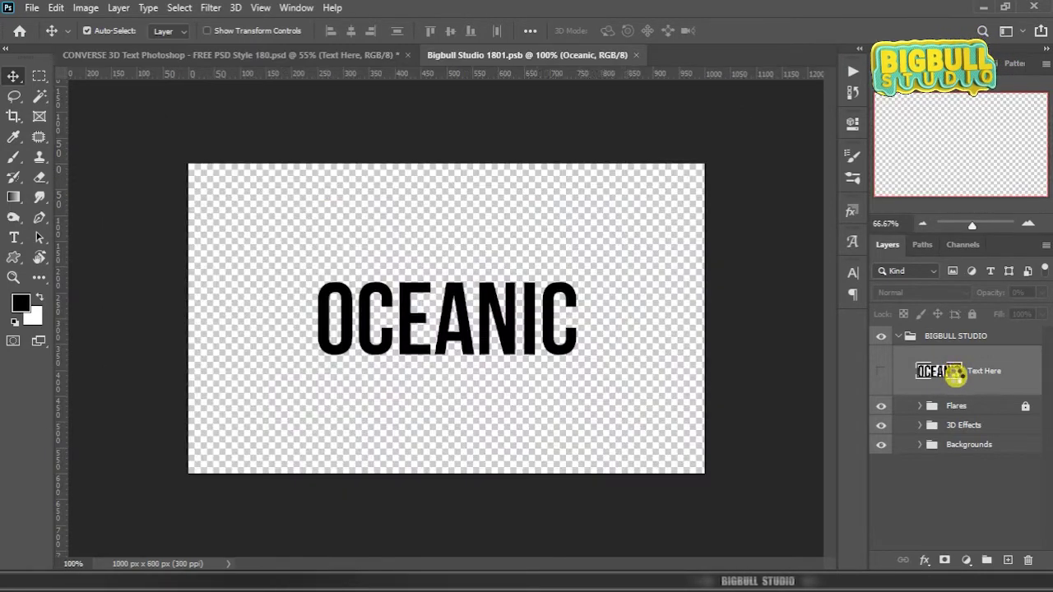
key(alt+Tab)
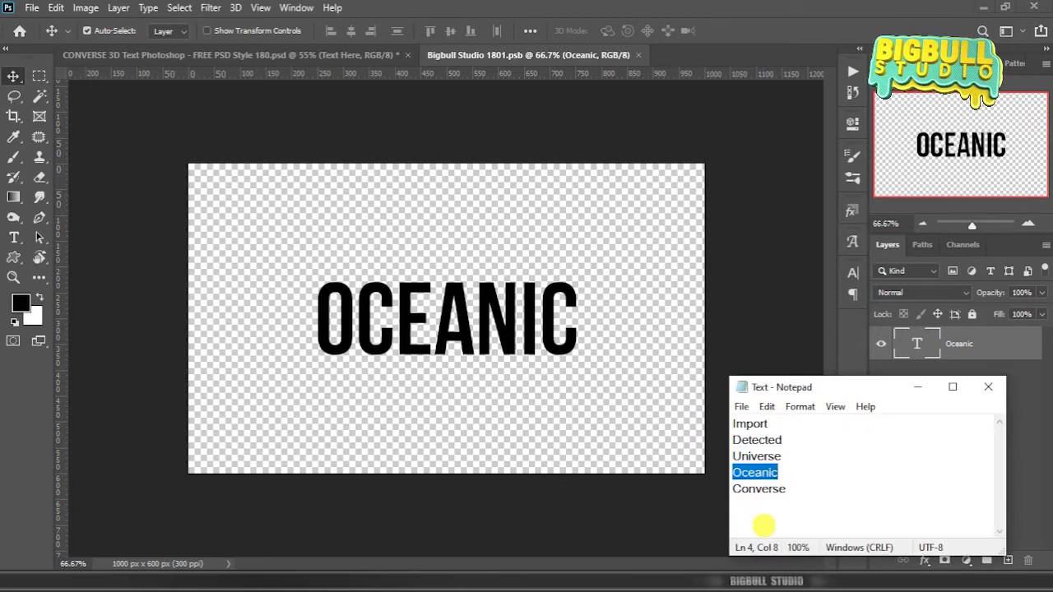
drag(733, 489, 757, 488)
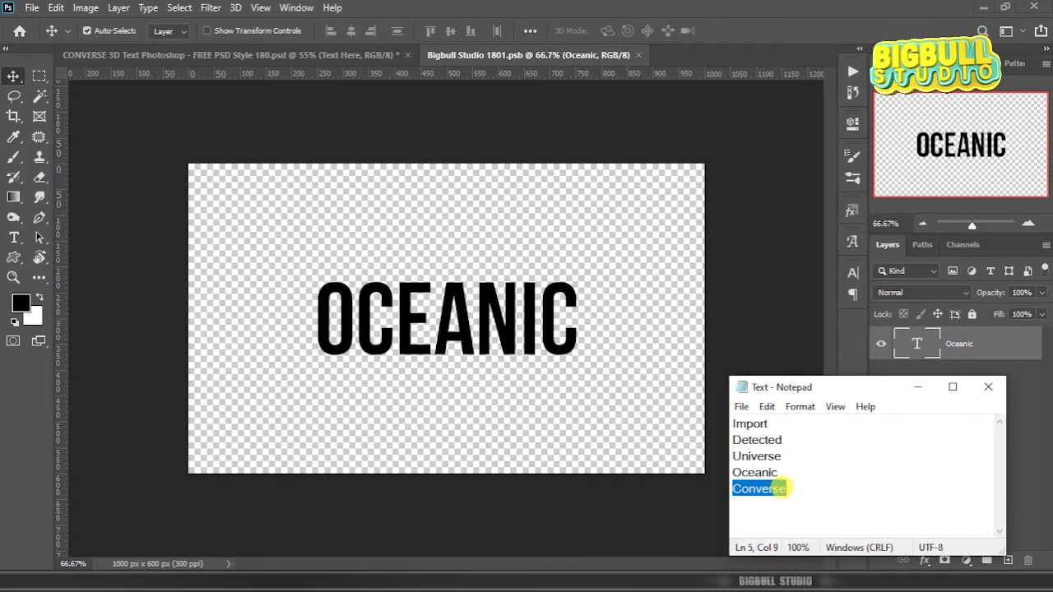
right_click(773, 488)
click(896, 301)
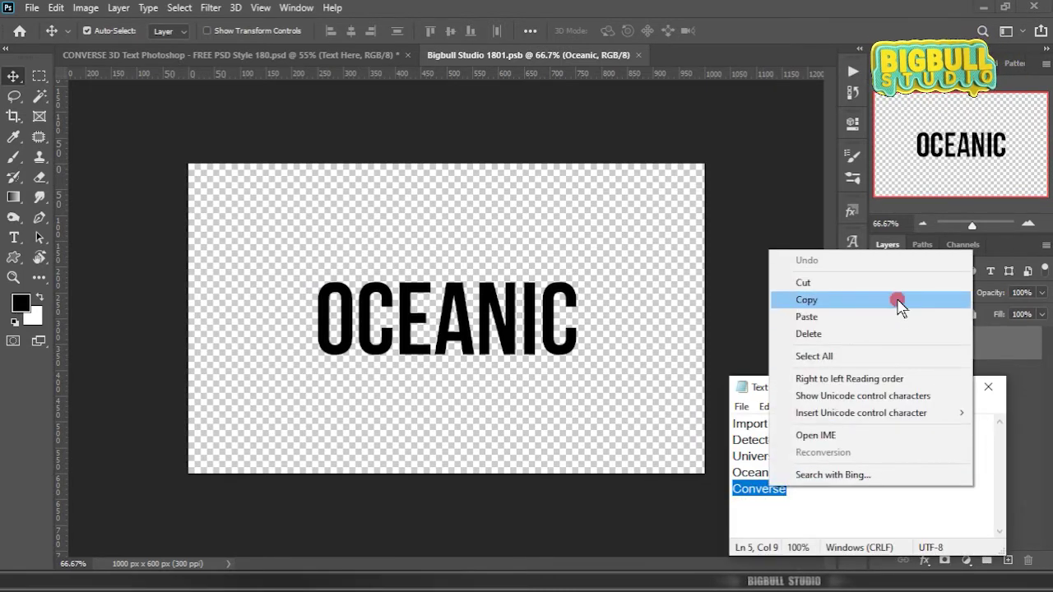
double_click(915, 341)
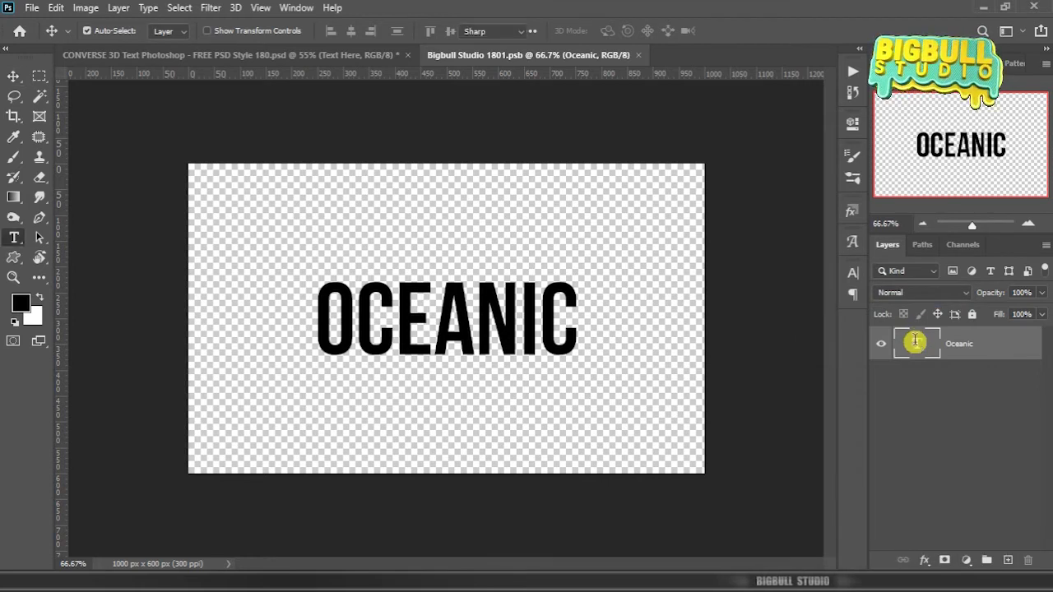
key(ctrl+v)
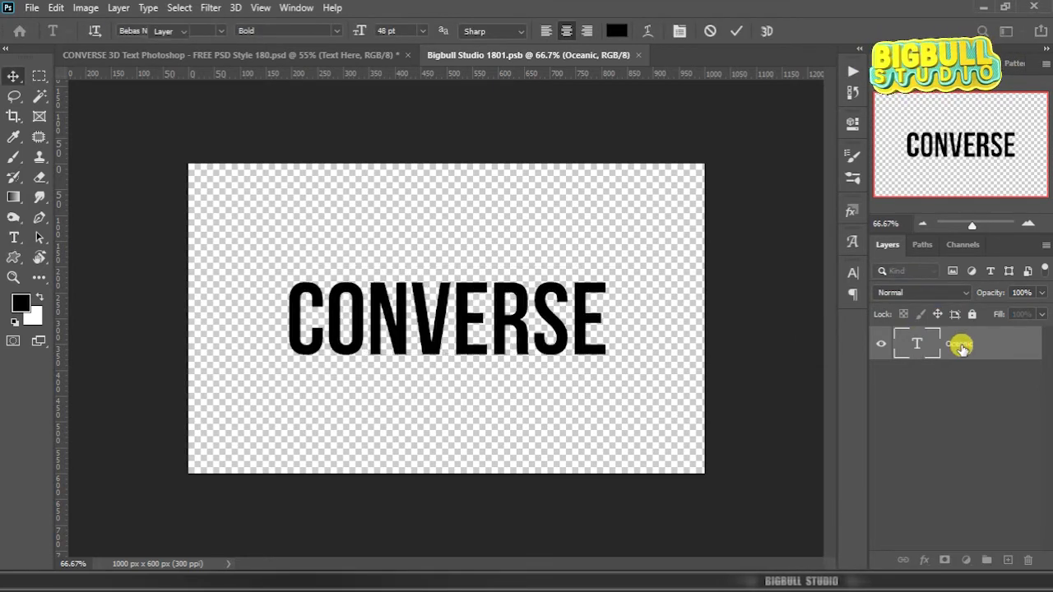
click(962, 345)
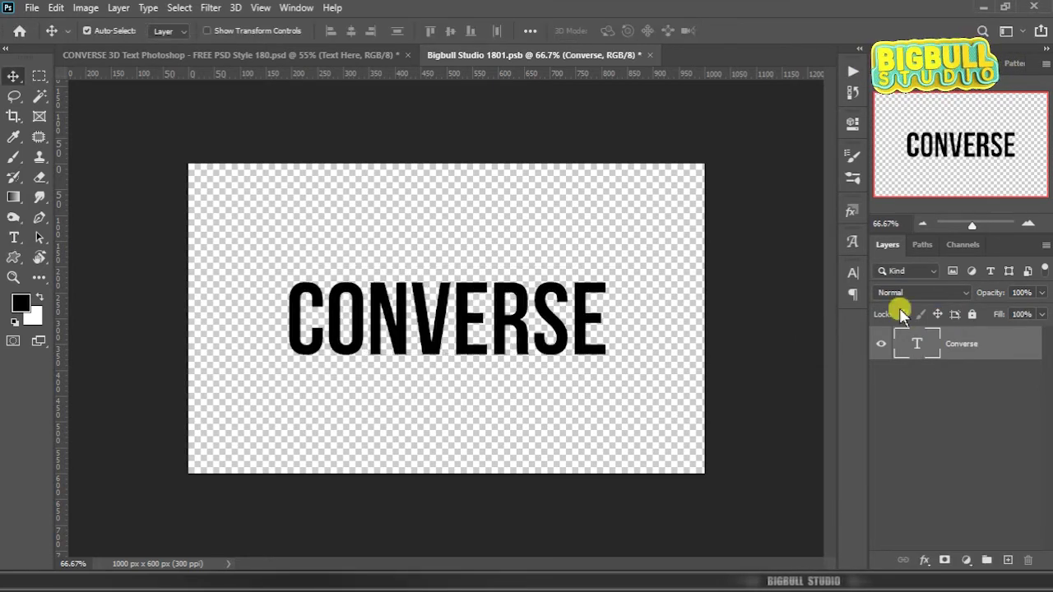
click(649, 55)
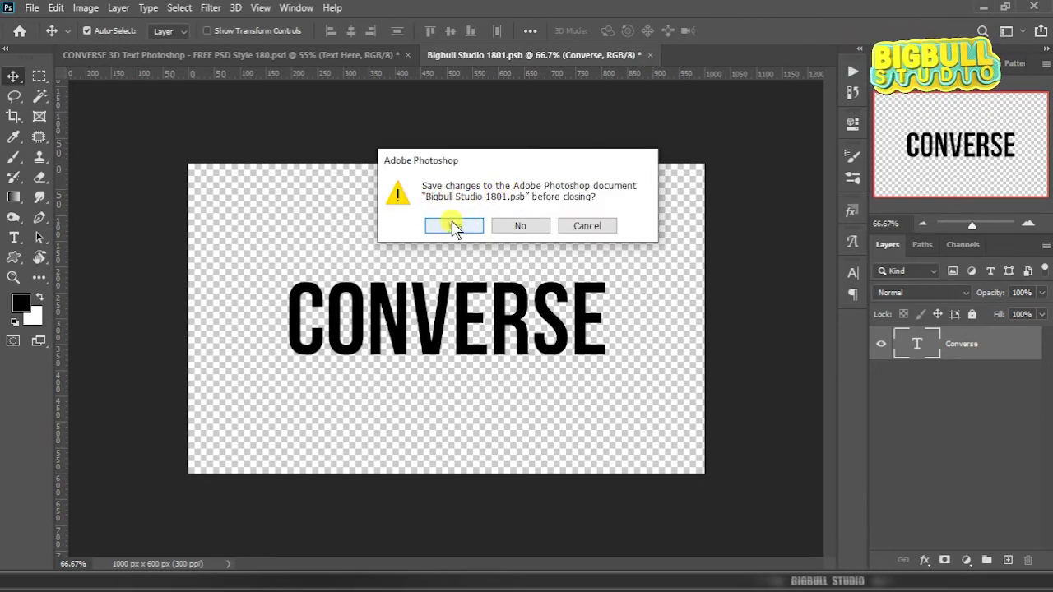
click(454, 226)
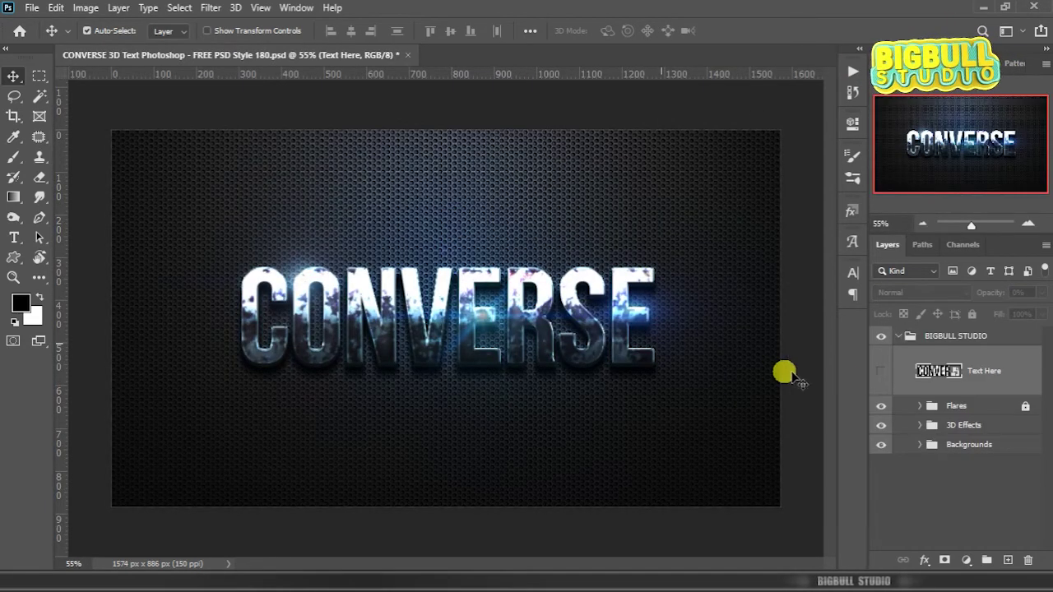
click(954, 407)
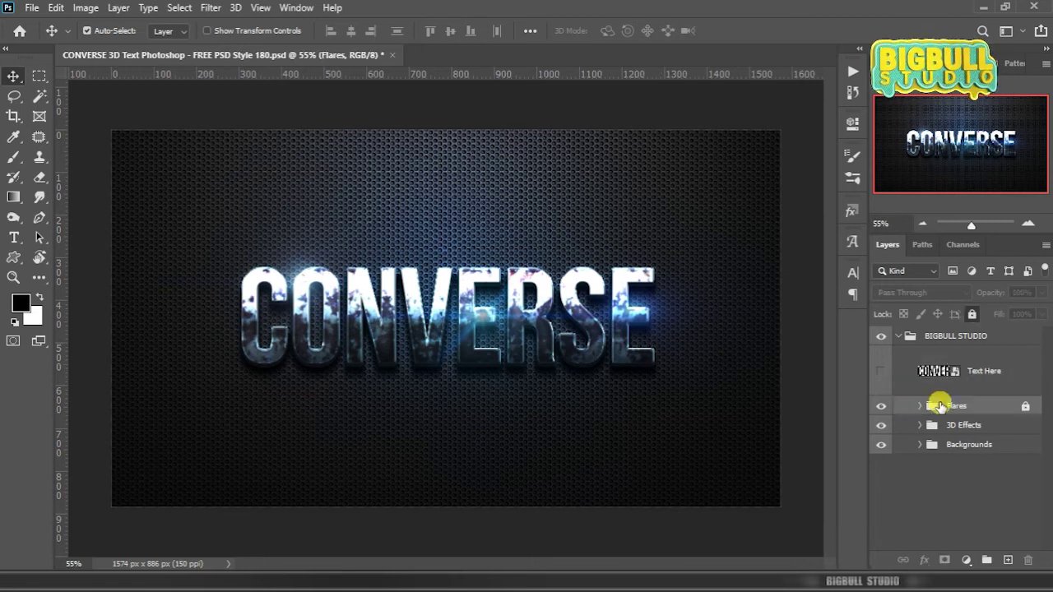
click(880, 407)
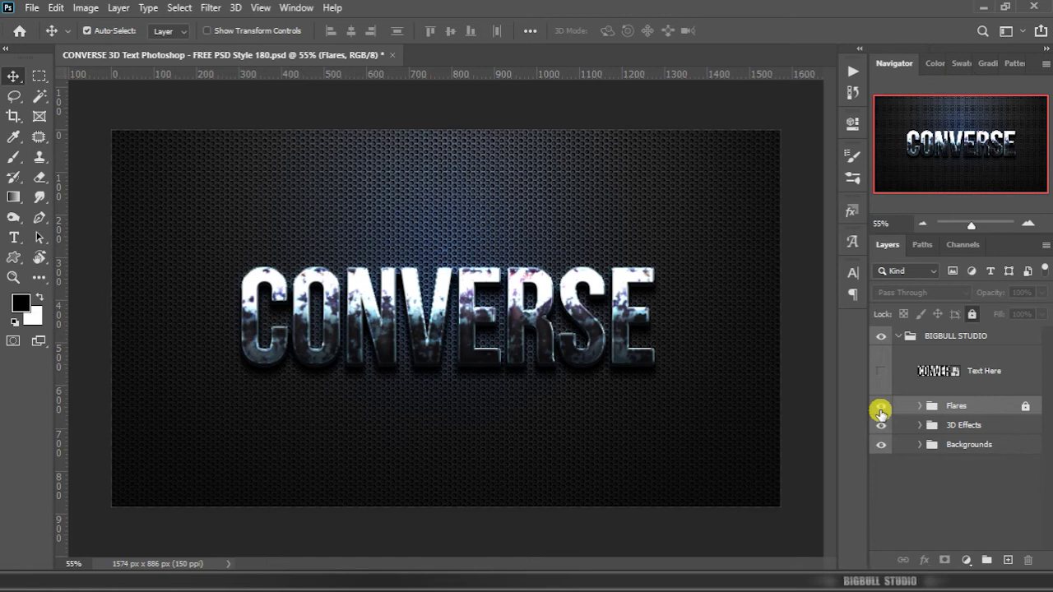
click(880, 407)
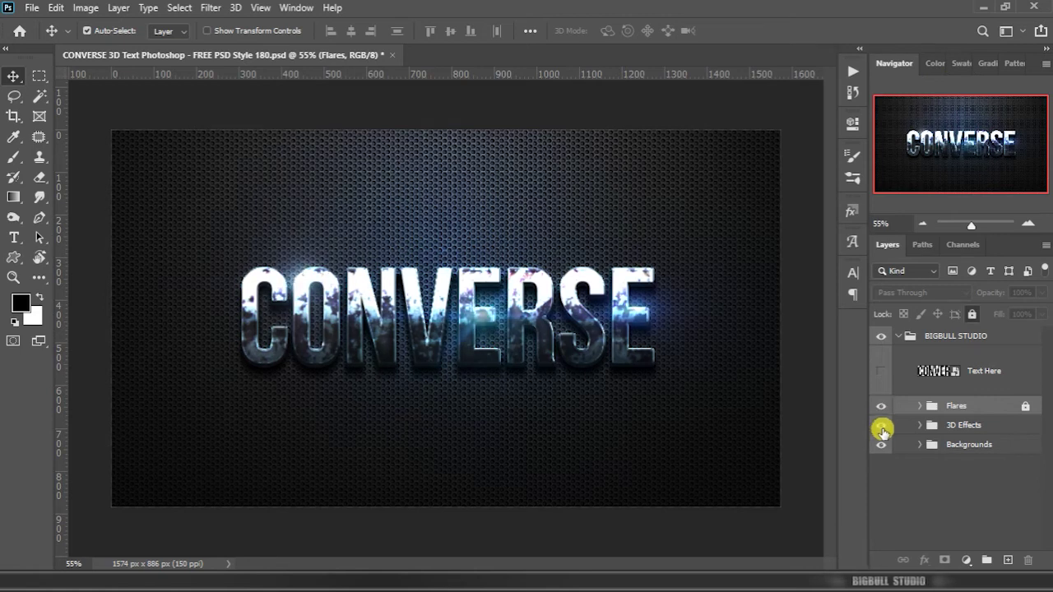
click(881, 426)
click(881, 426)
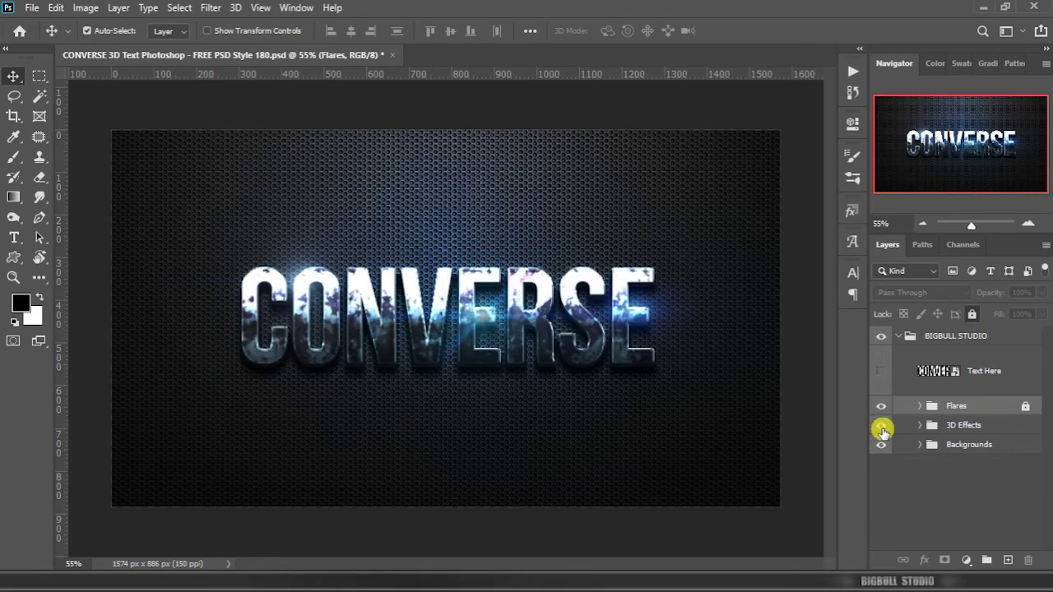
Collapse the BIGBULL STUDIO group in the Layers panel and deselect it.
click(902, 338)
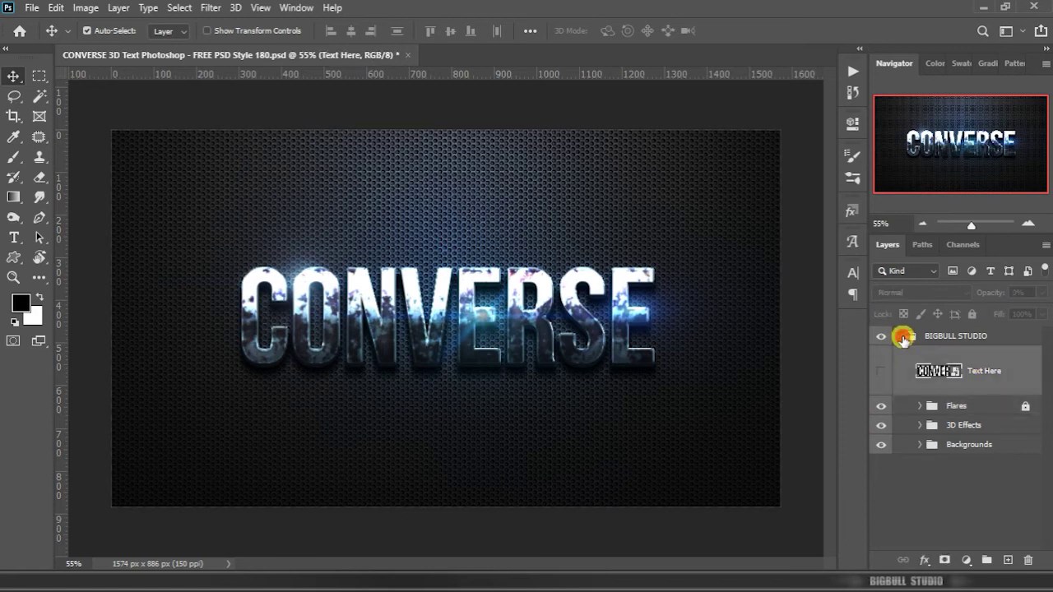
click(897, 337)
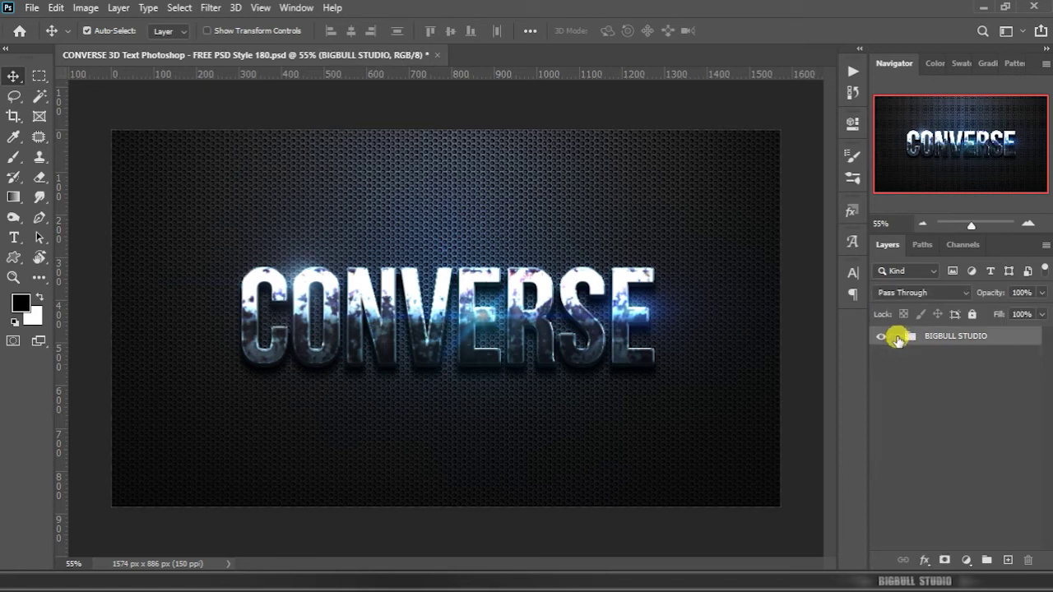
click(929, 392)
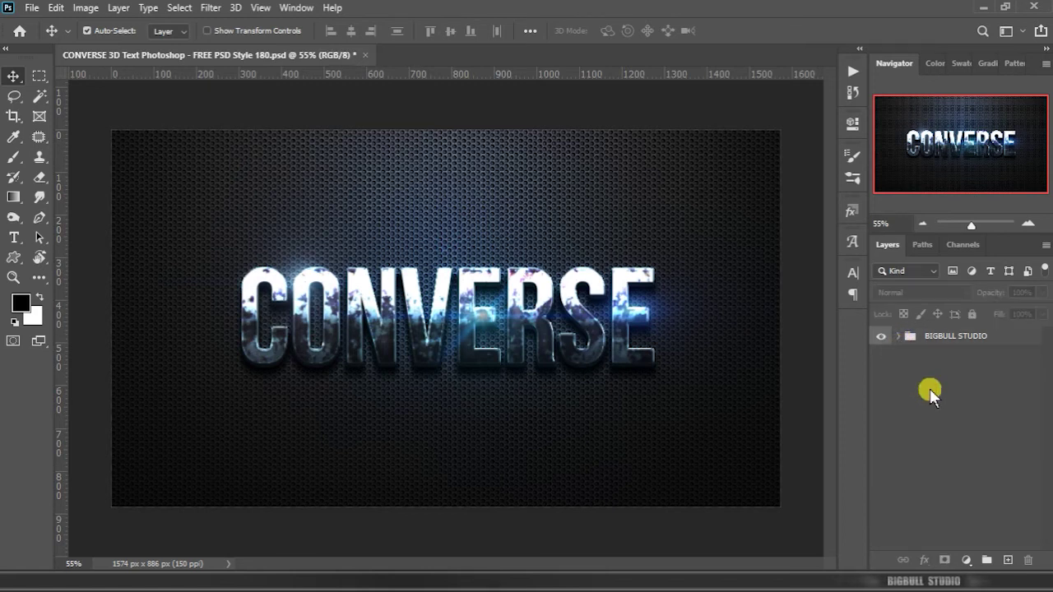